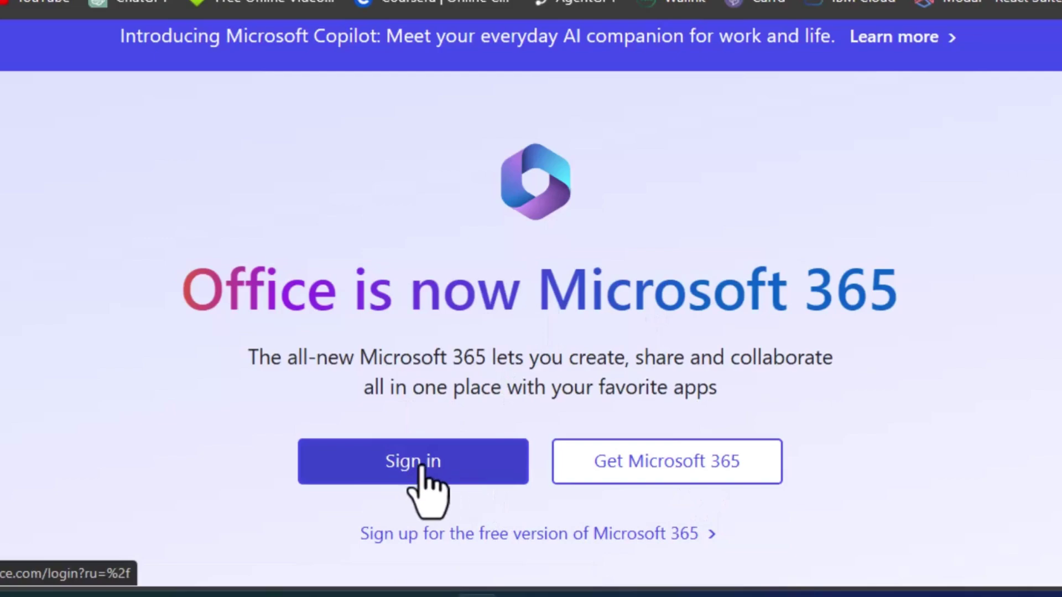
Sign in to Microsoft 365 with the account e-mail and password
click(422, 474)
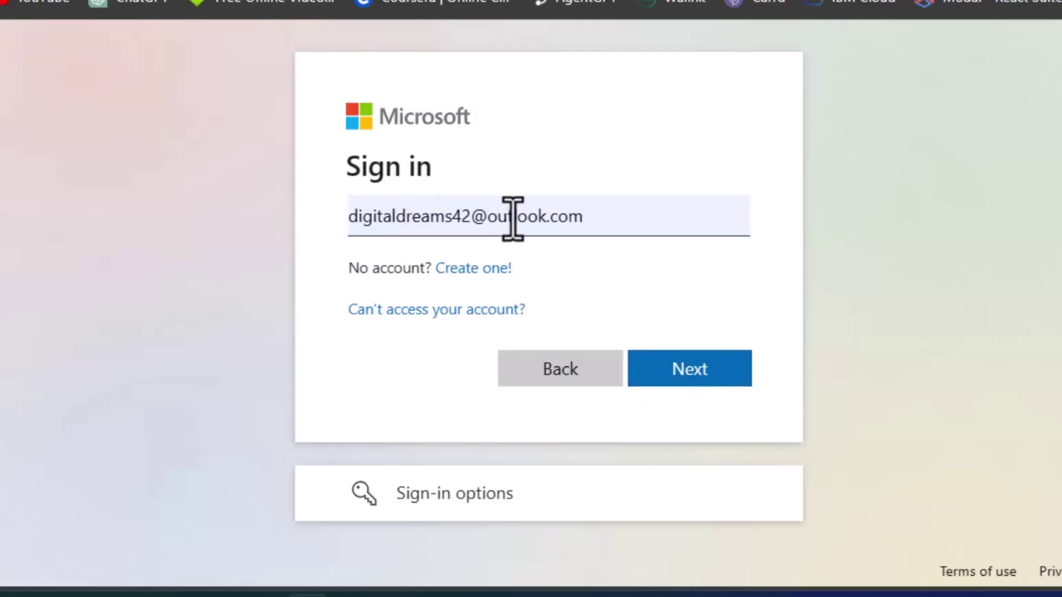
click(710, 368)
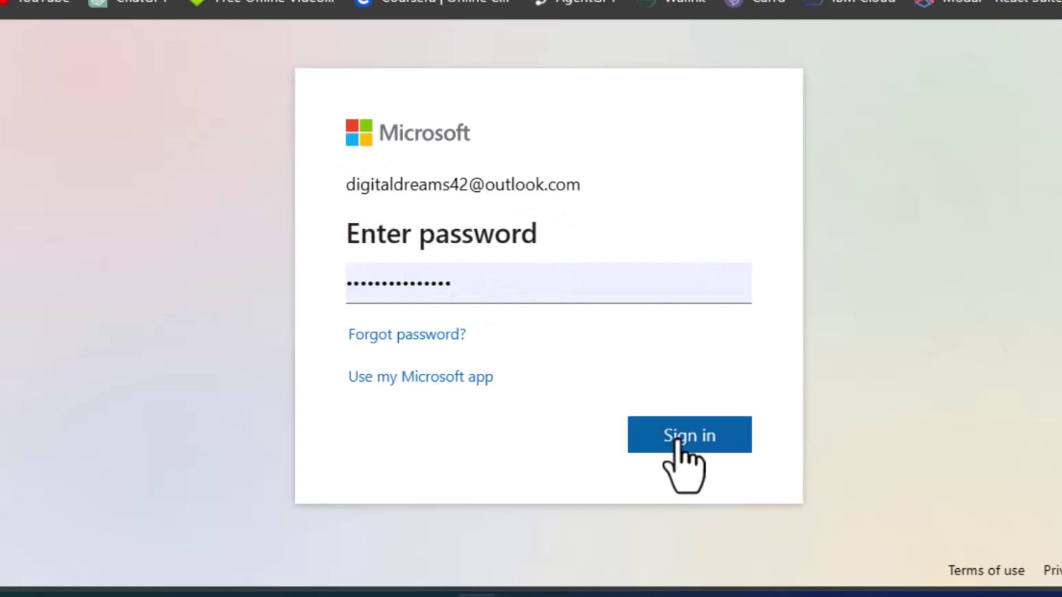
click(699, 437)
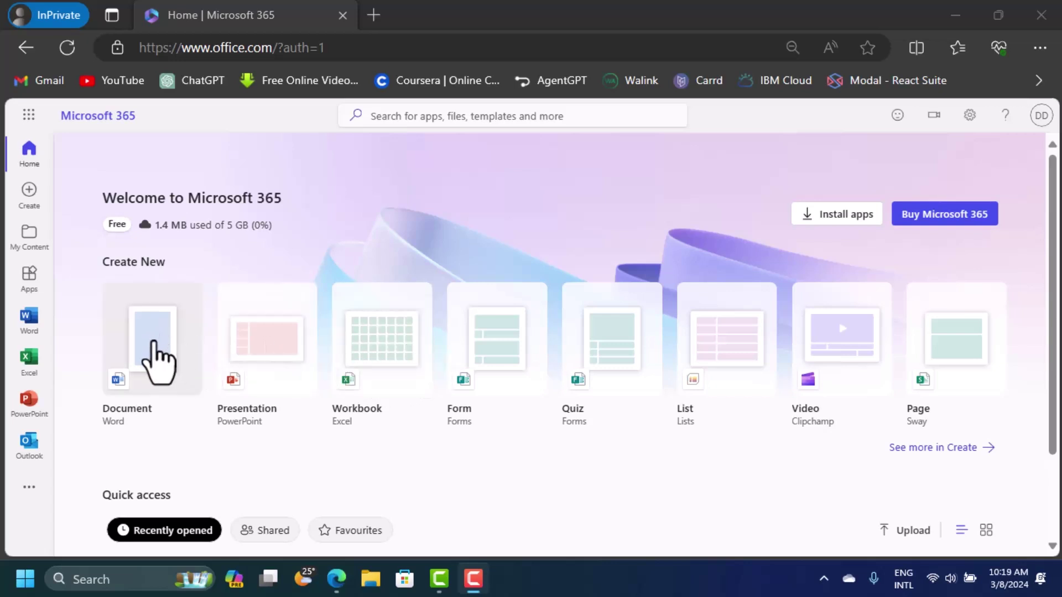
Create a blank Word document named NAMING with the heading 'HEADING OF THE DOCUMENT'
click(159, 357)
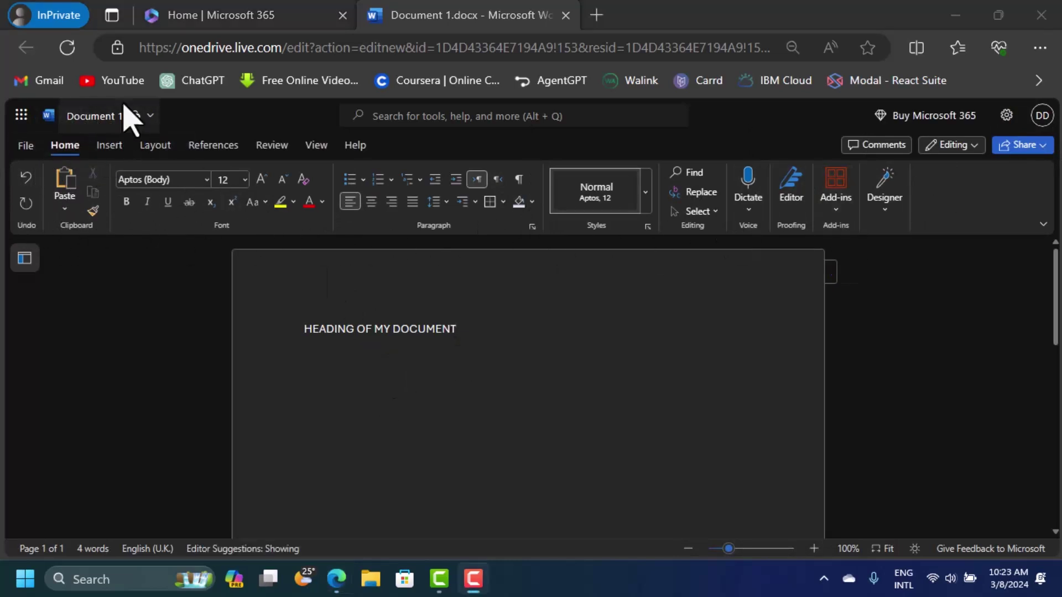
click(110, 118)
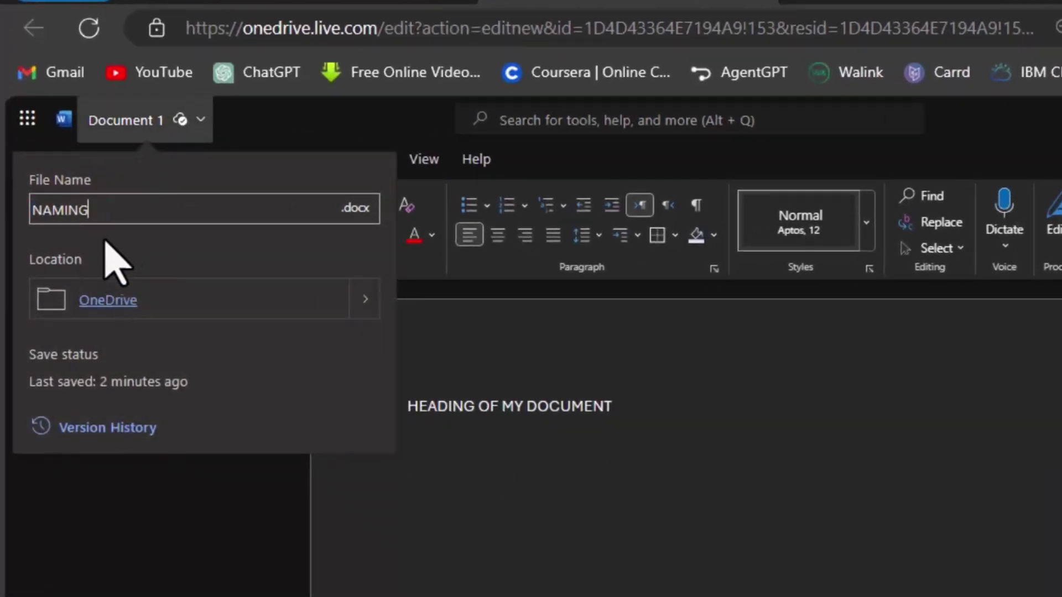
key(Return)
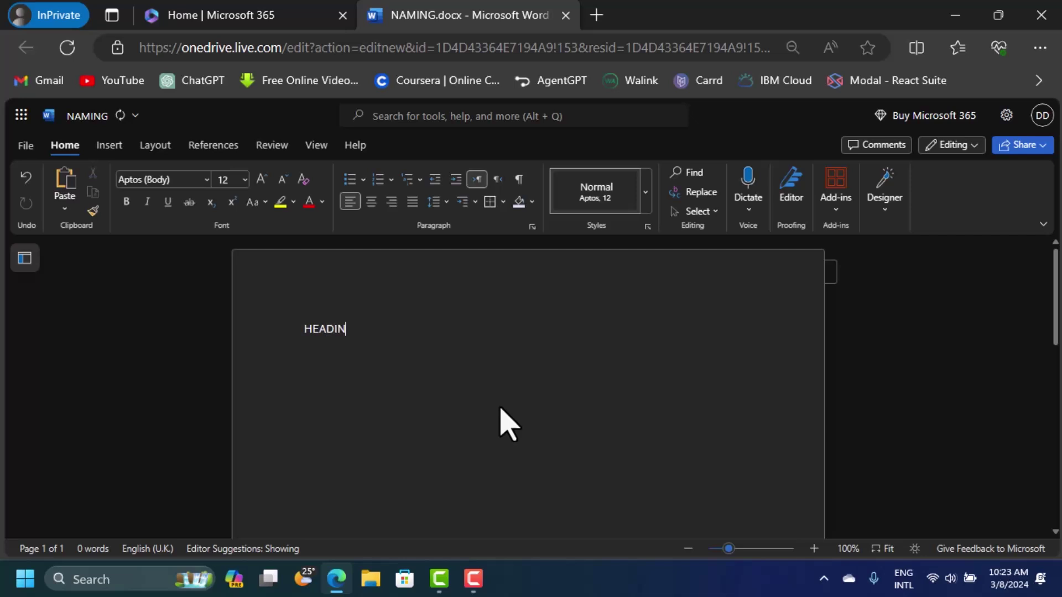
text(OF THE DOCUMENT)
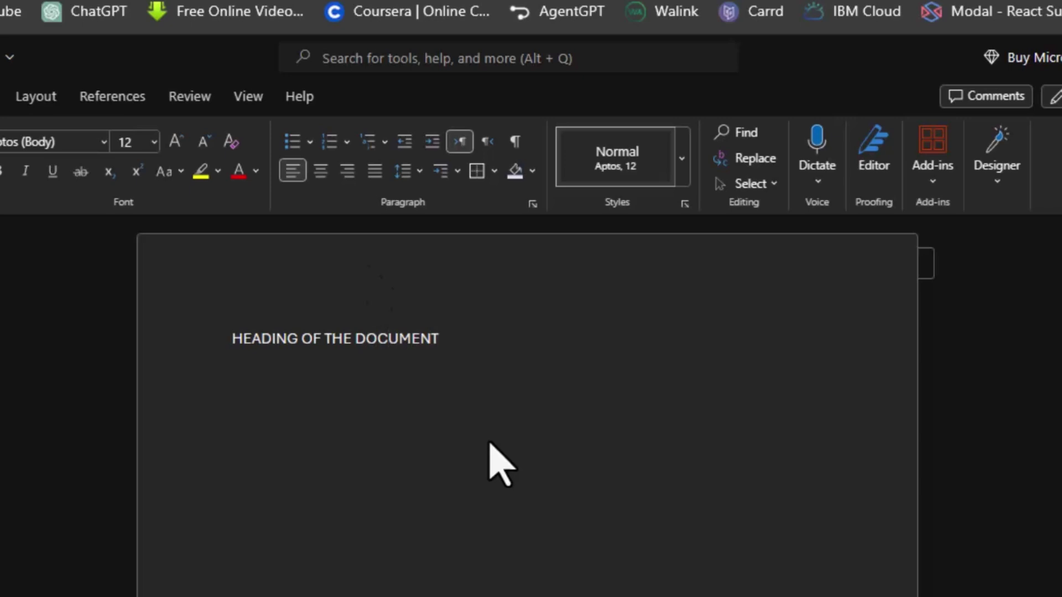
Set the heading font to Aptos
drag(230, 340, 718, 326)
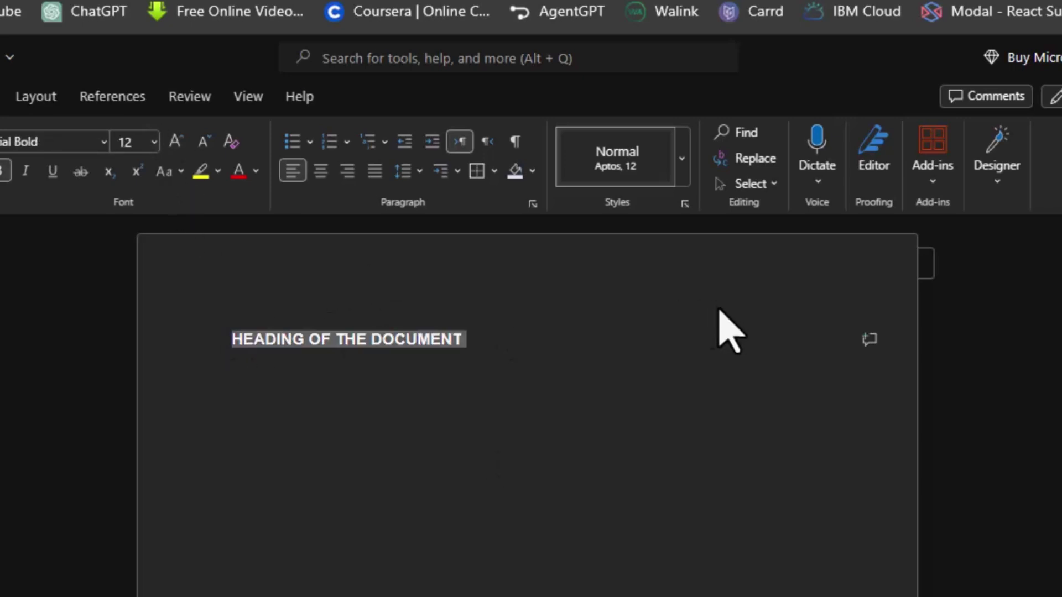
click(104, 143)
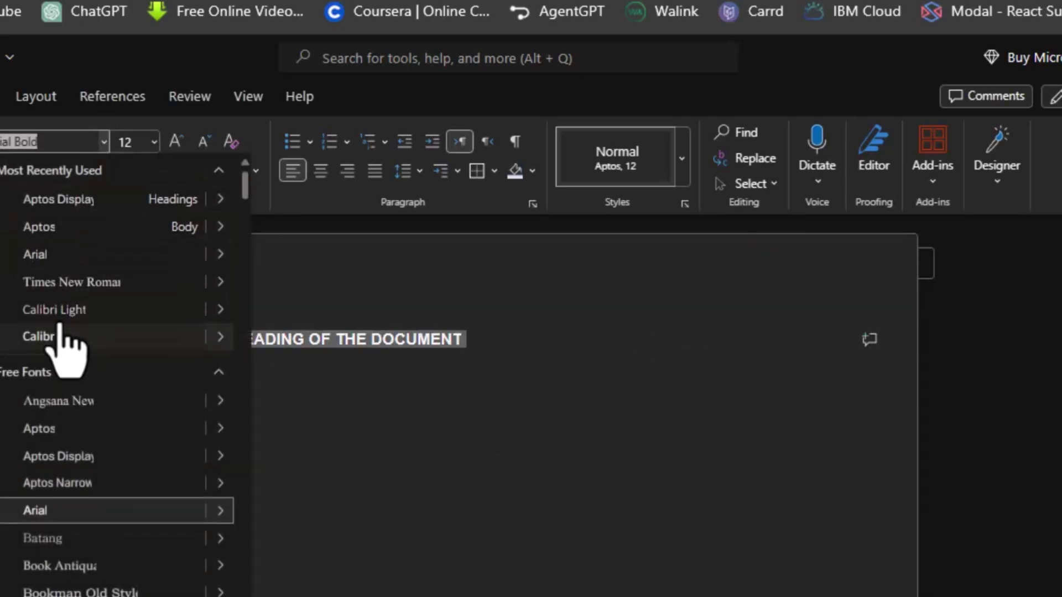
click(64, 228)
click(553, 540)
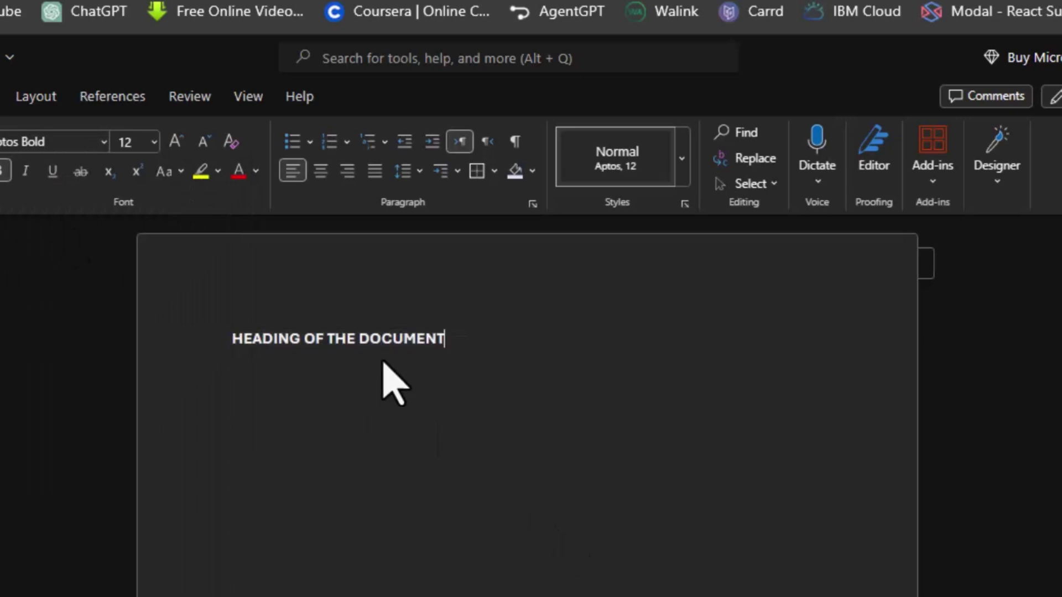
Left-align the heading after trying center and right alignment
drag(223, 343, 563, 360)
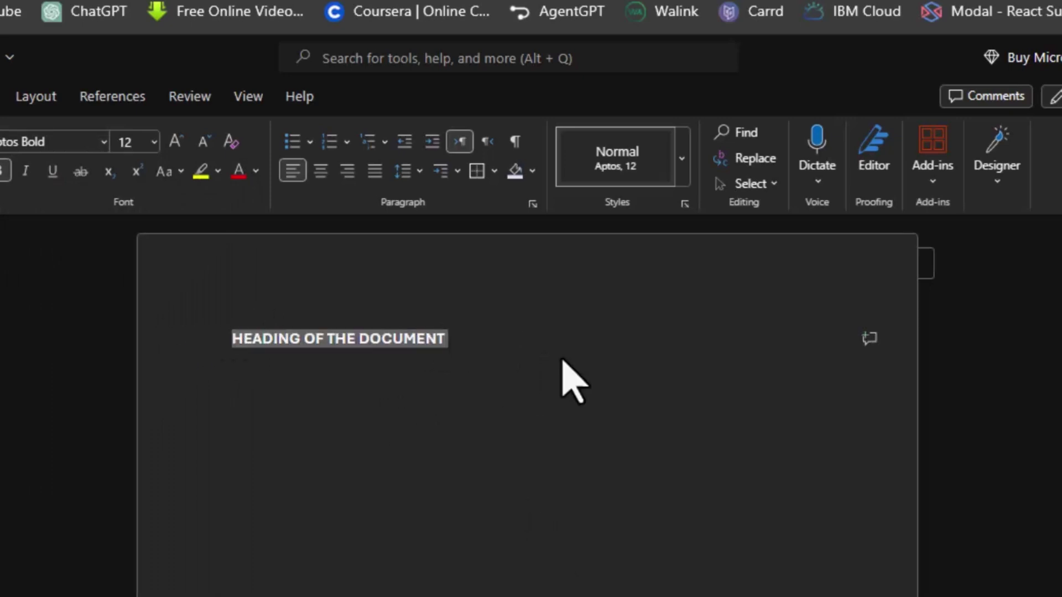
click(321, 171)
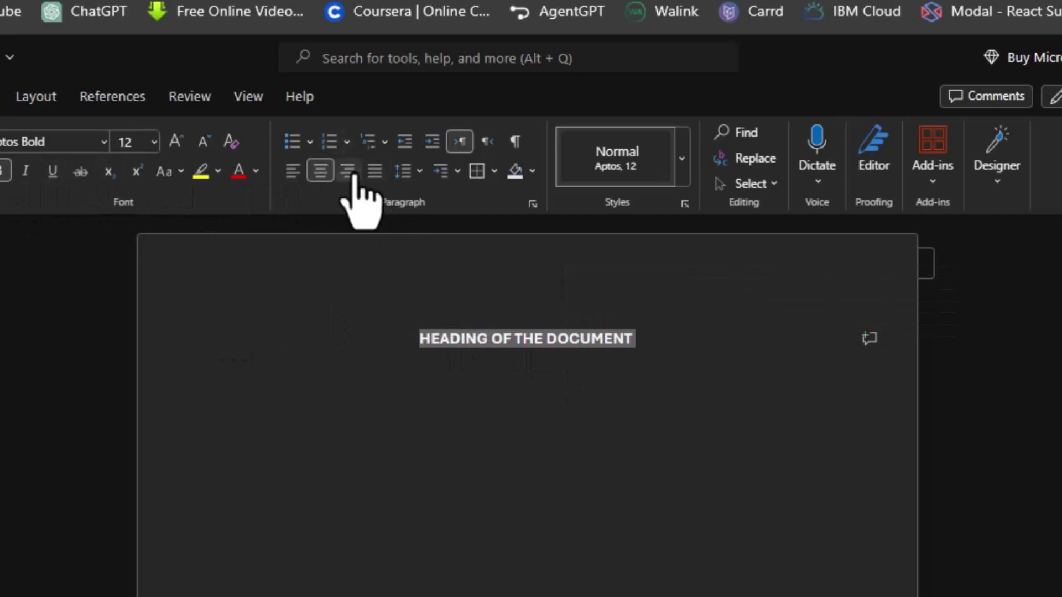
click(348, 173)
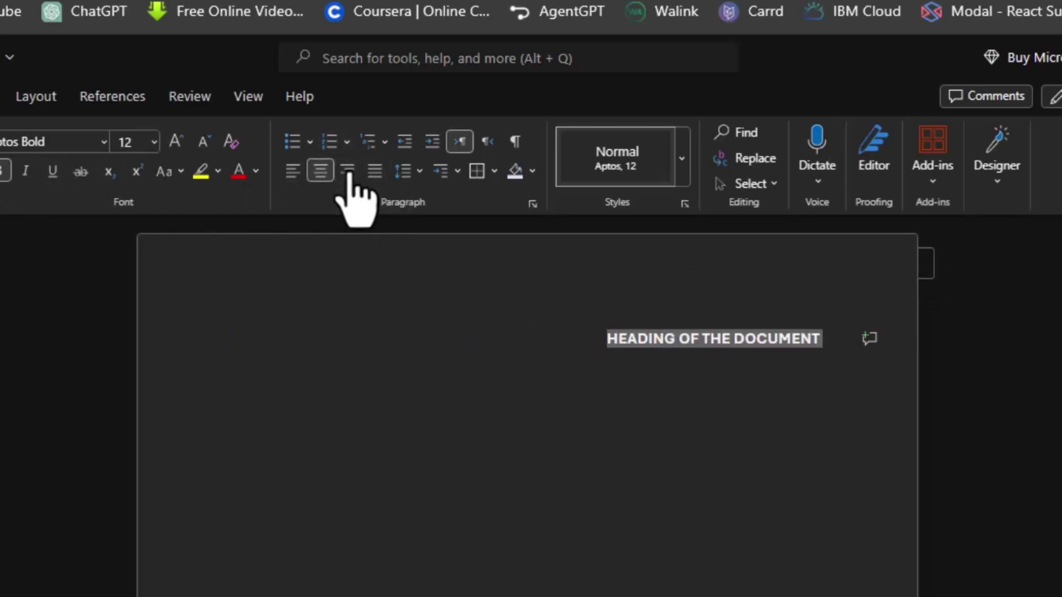
click(293, 171)
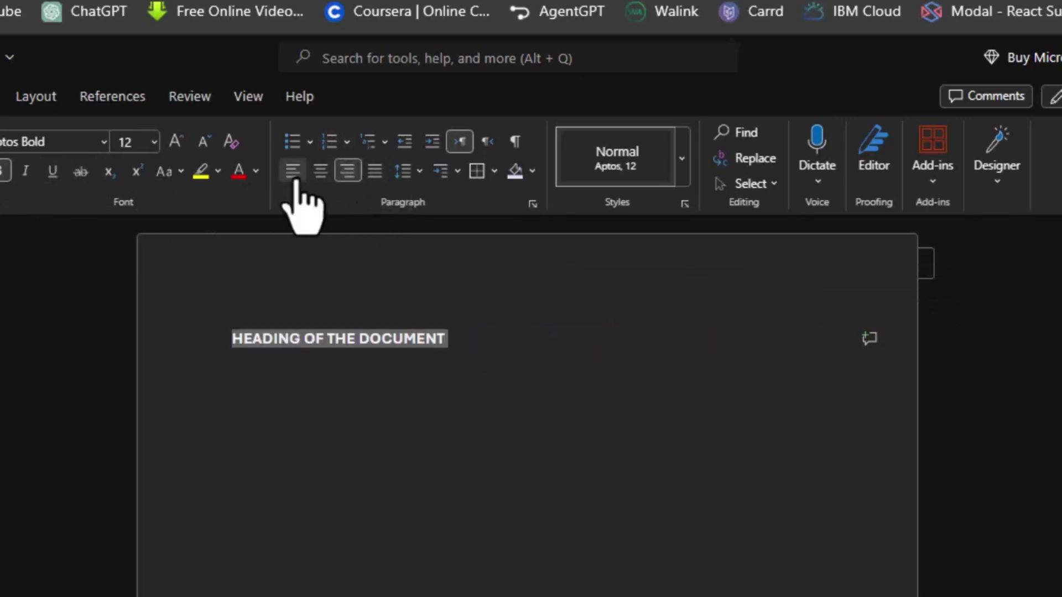
Set the heading size to 18, then shrink it to 16
click(147, 142)
text(18)
key(Return)
click(204, 144)
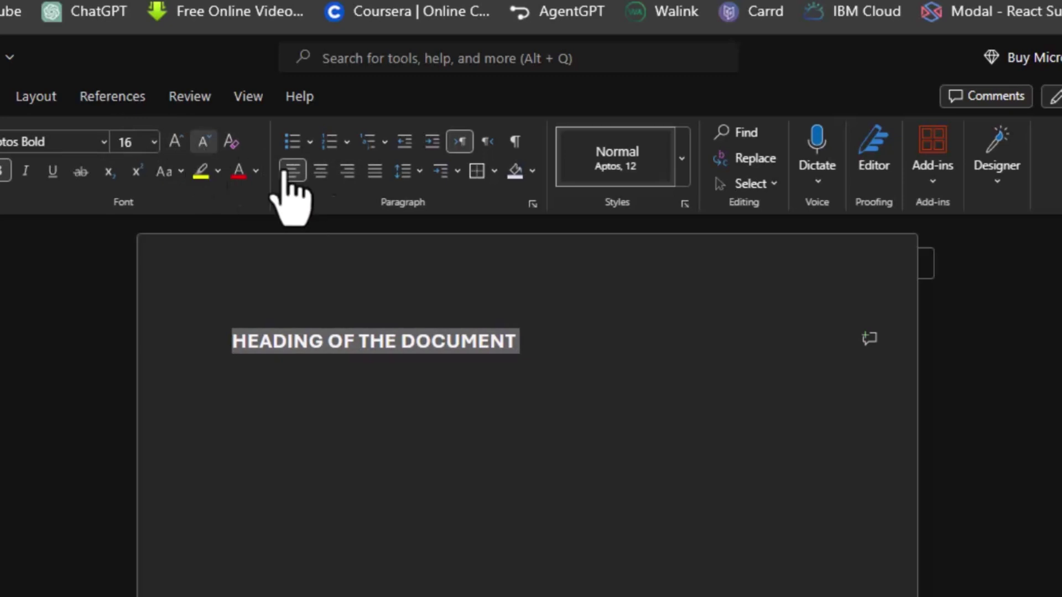
click(558, 253)
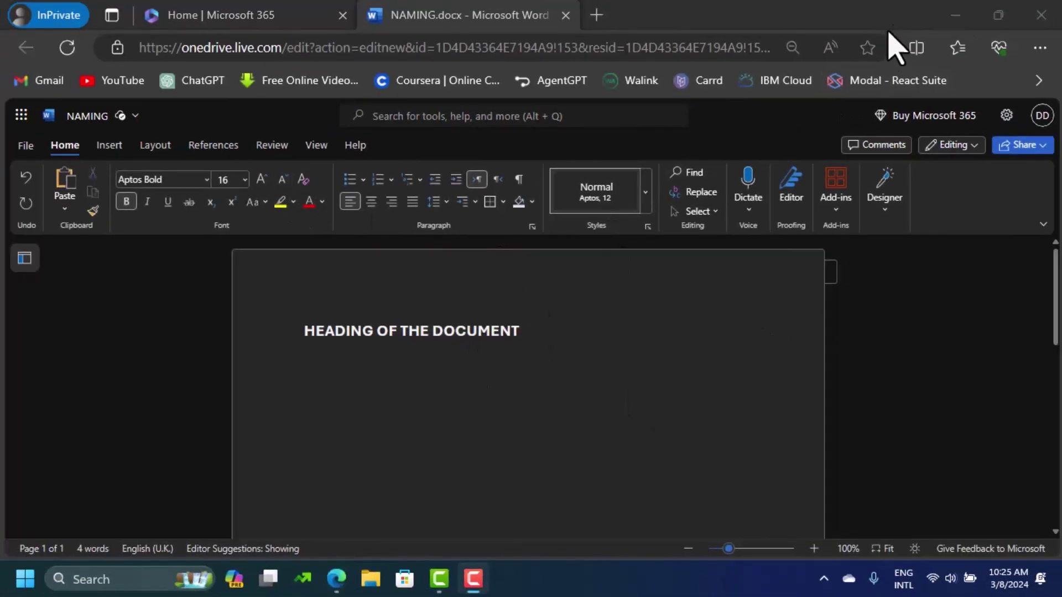
Go from the home page to the Word start page and browse the full template gallery
click(251, 16)
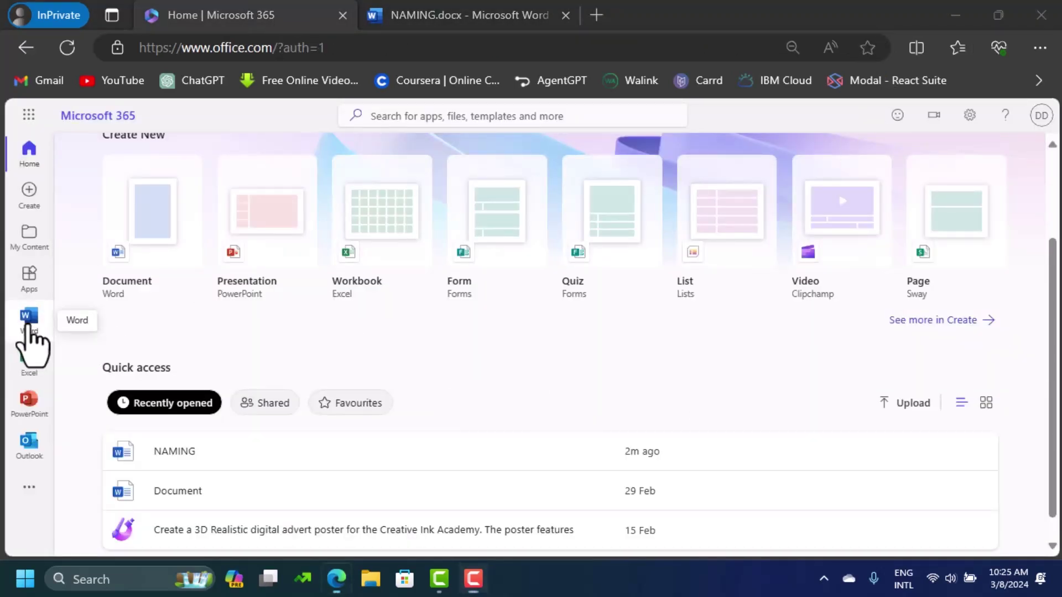
click(31, 326)
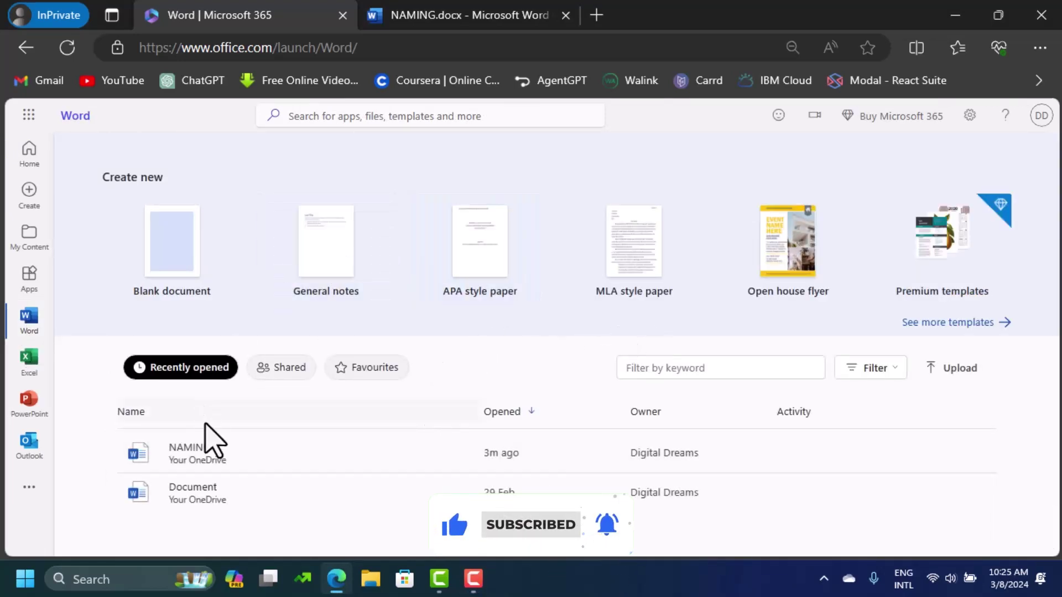
click(960, 323)
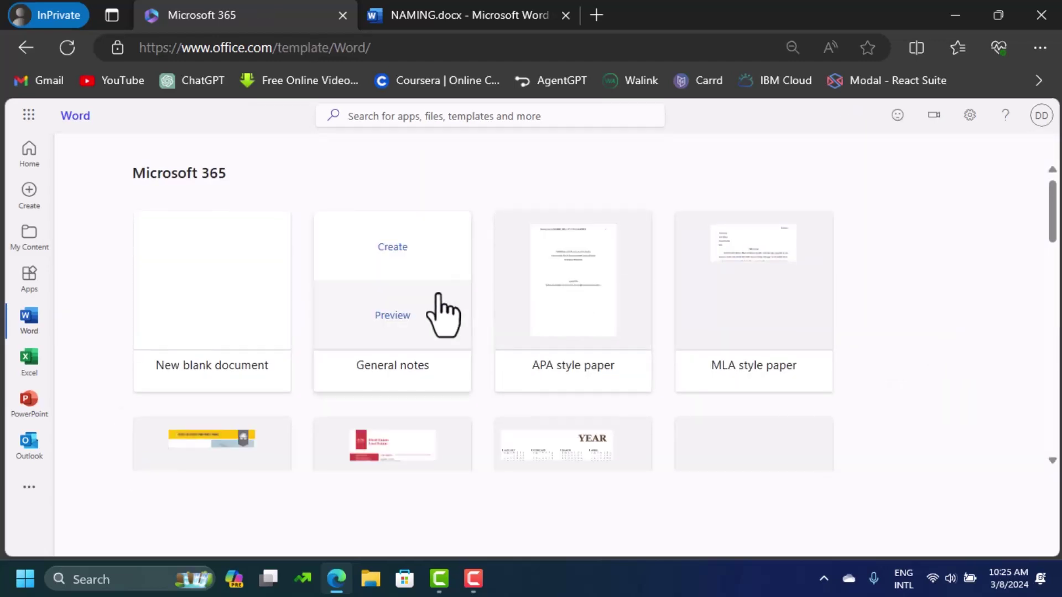
scroll(416, 354, down, 2)
scroll(414, 343, up, 2)
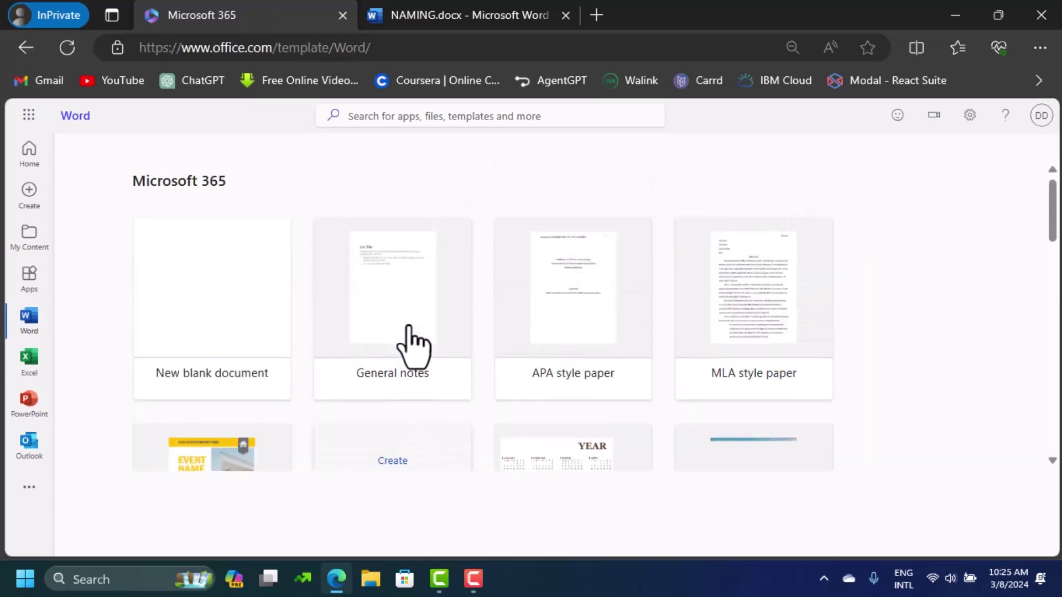
scroll(484, 299, down, 8)
scroll(495, 293, down, 3)
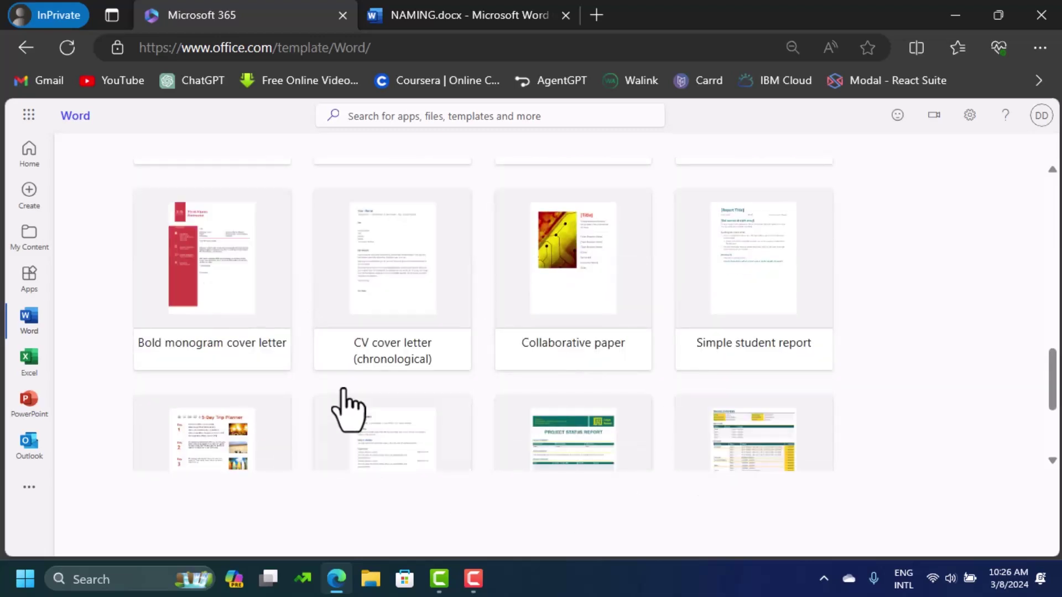
scroll(360, 404, down, 3)
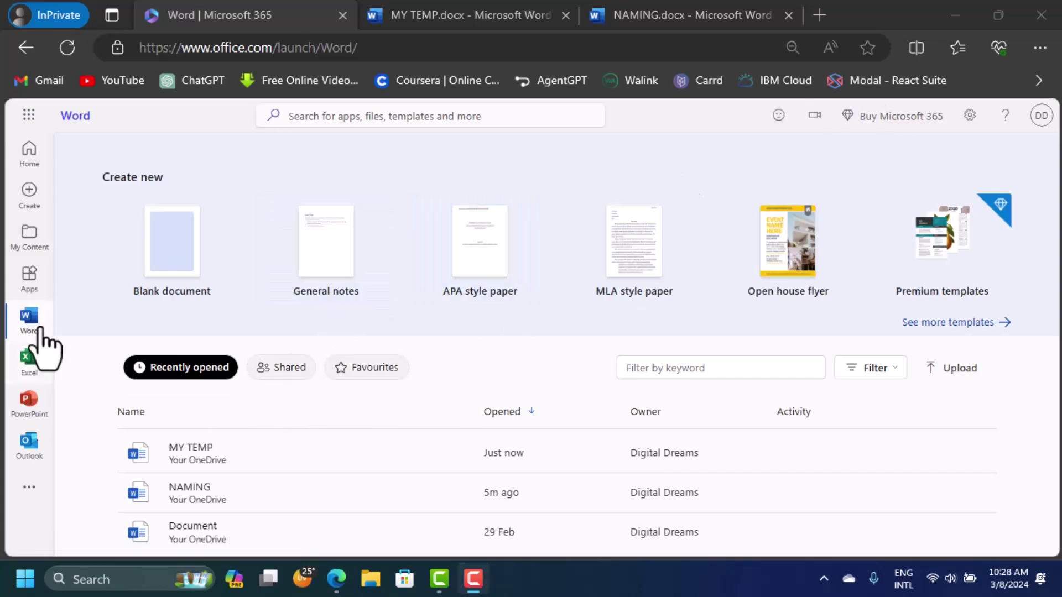
Create a blank Excel workbook and rename it NAME
click(31, 365)
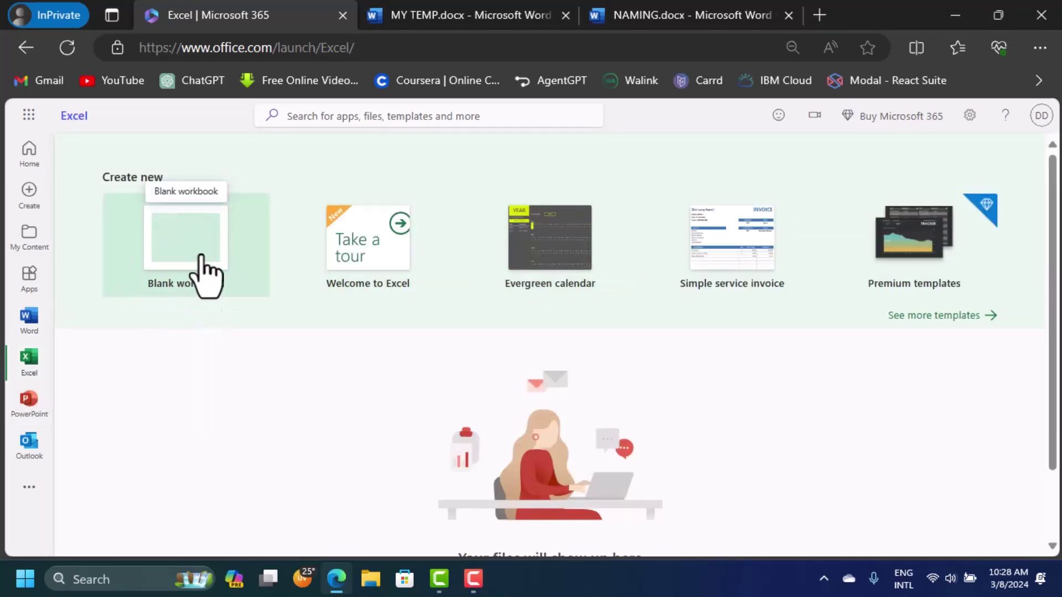
click(209, 273)
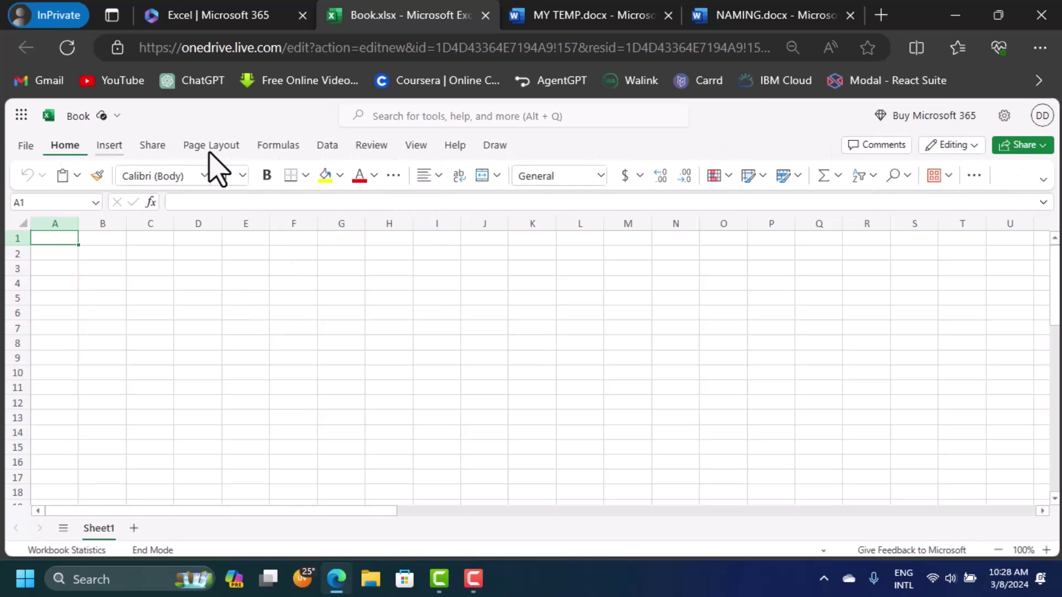
click(1043, 179)
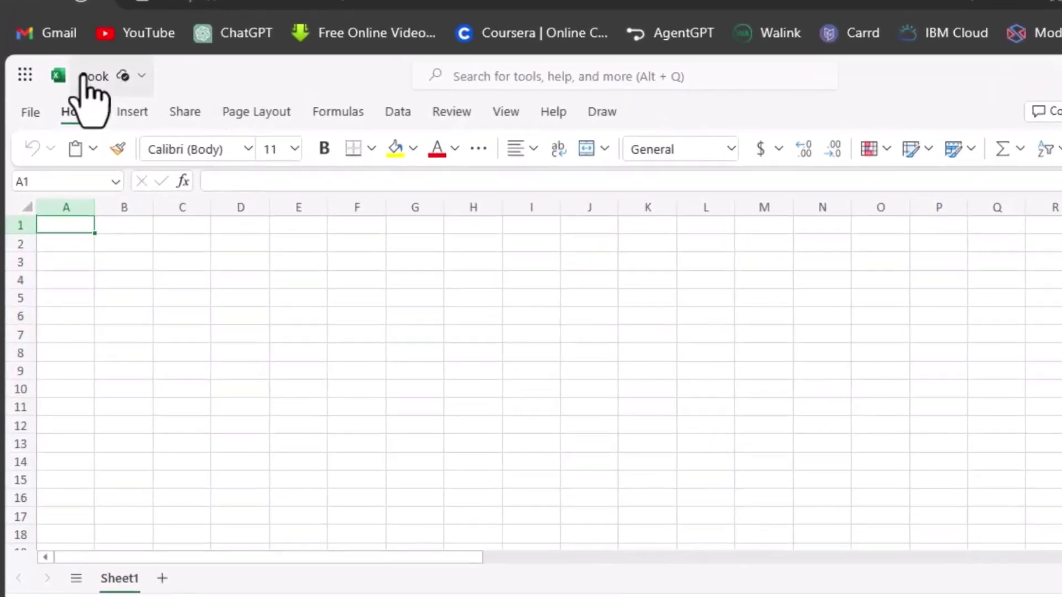
click(78, 115)
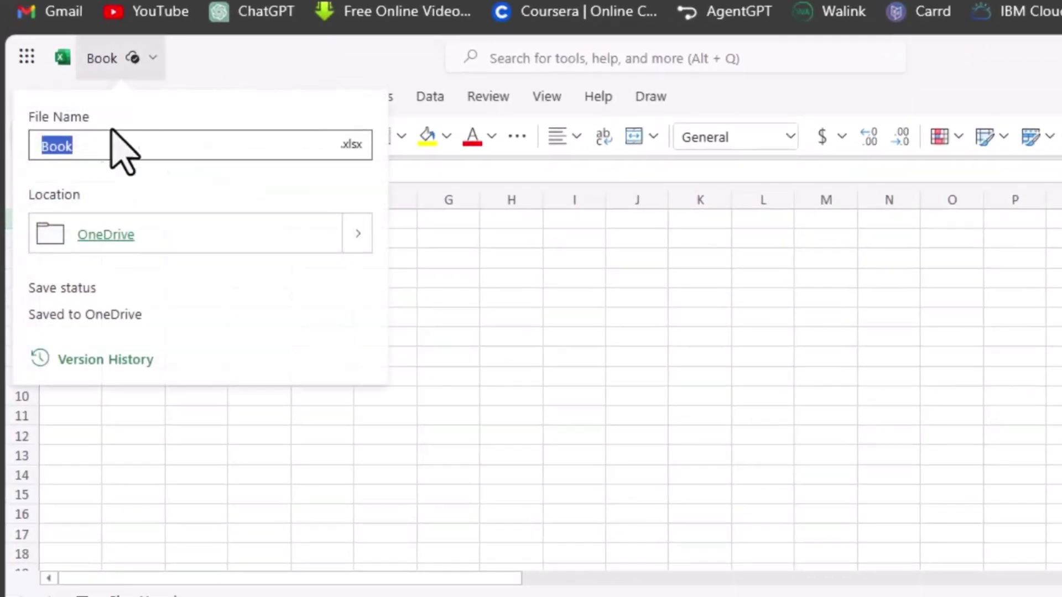
text(NAME)
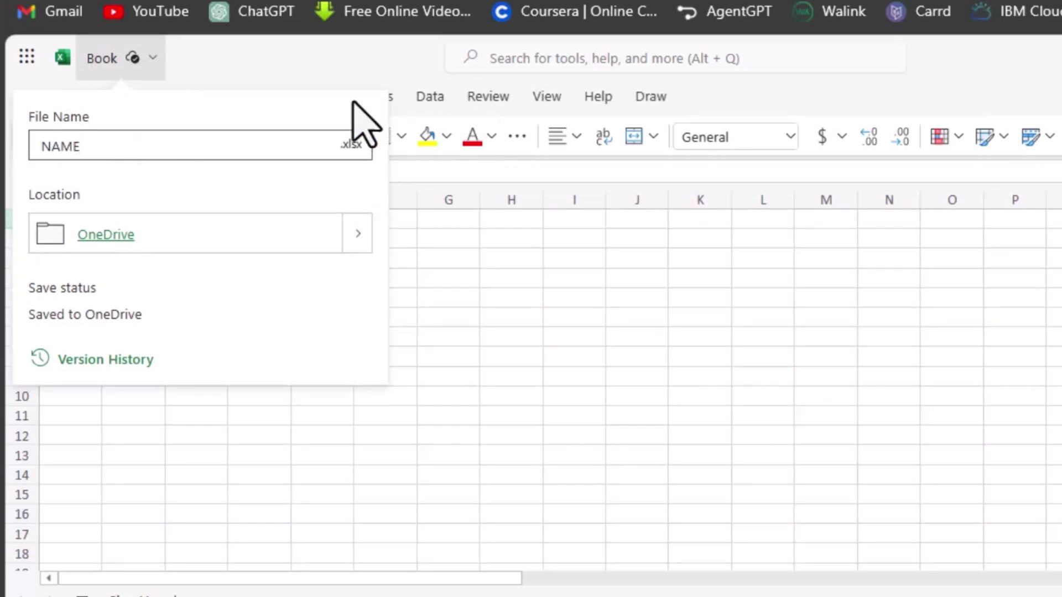
key(Return)
Enter 32 in cells C2 and D2
click(386, 237)
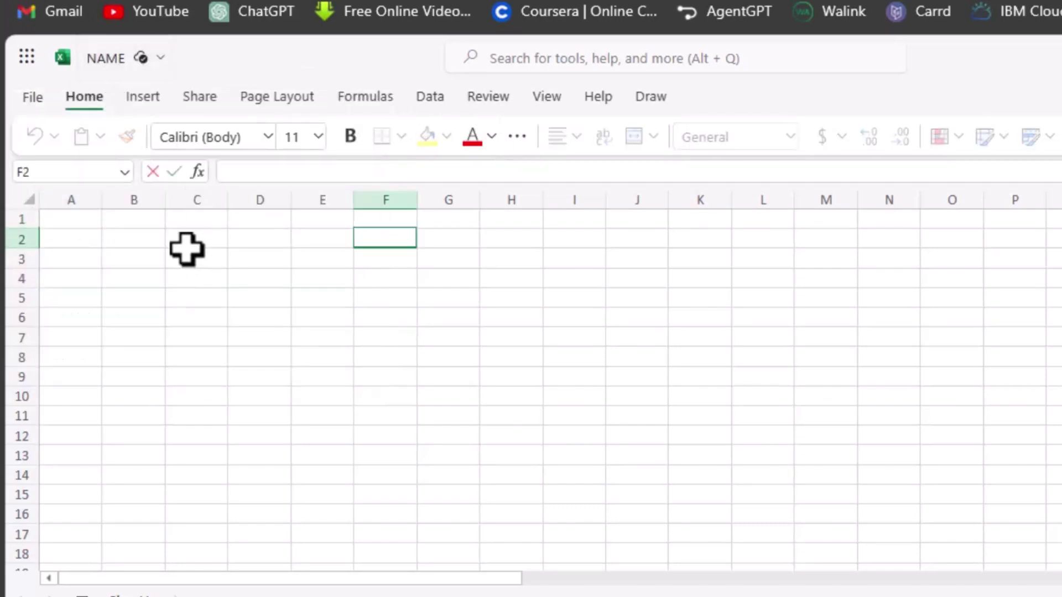
click(194, 239)
text(32)
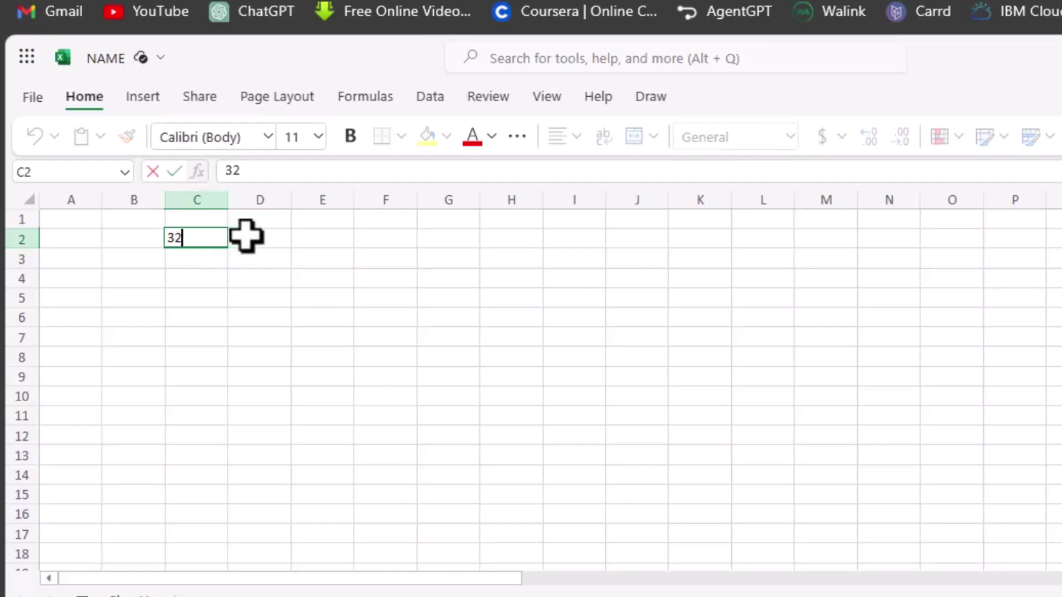
key(Tab)
text(32)
click(385, 317)
Total C2 and D2 in F2 with =SUM(C2:D2), giving 64
click(385, 240)
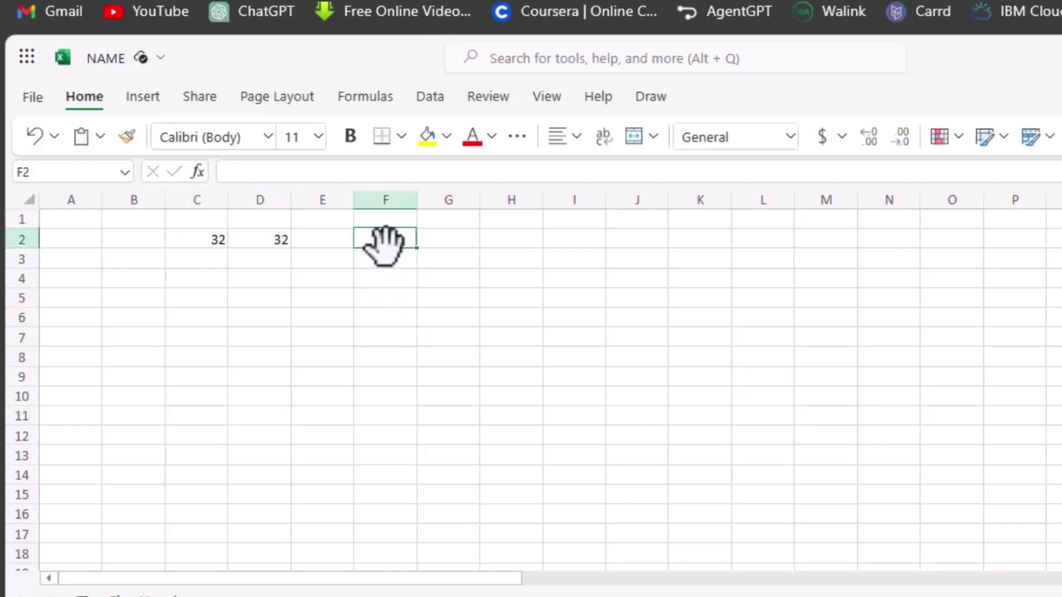
text(=S)
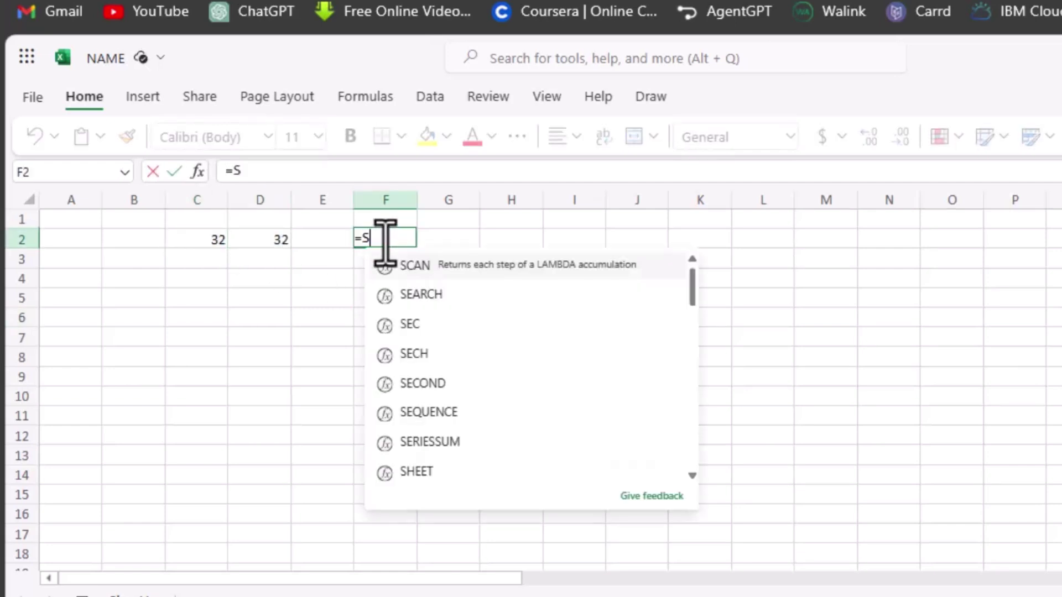
text(U)
click(421, 324)
click(412, 325)
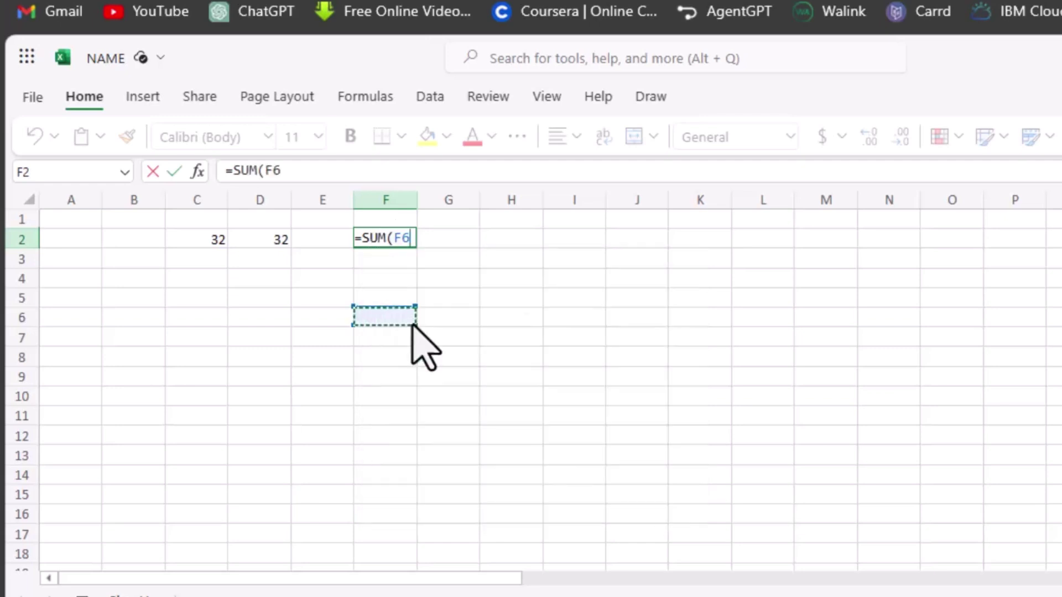
drag(214, 242, 266, 239)
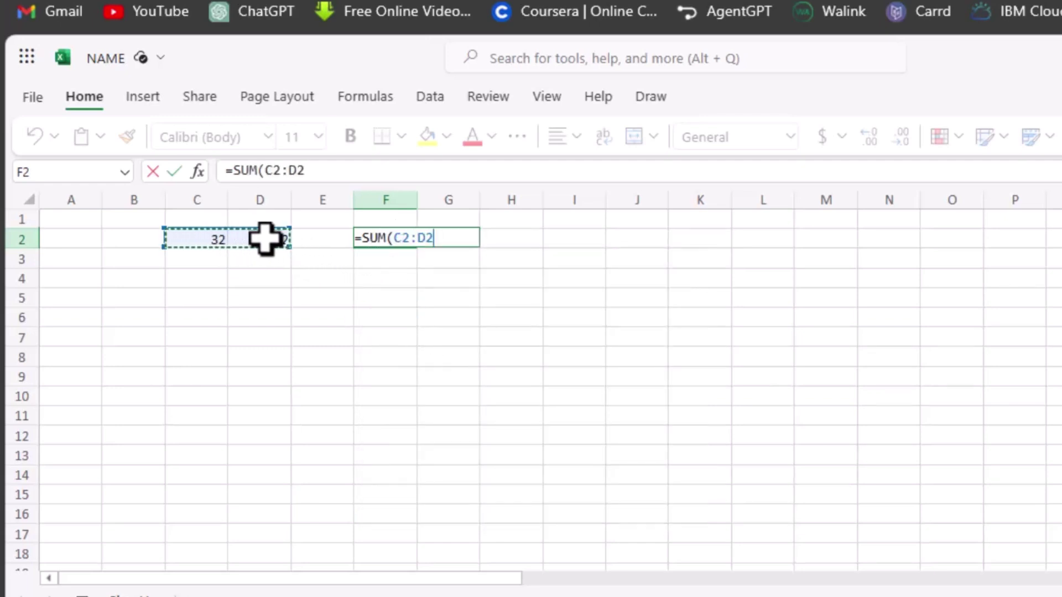
key(Return)
click(384, 242)
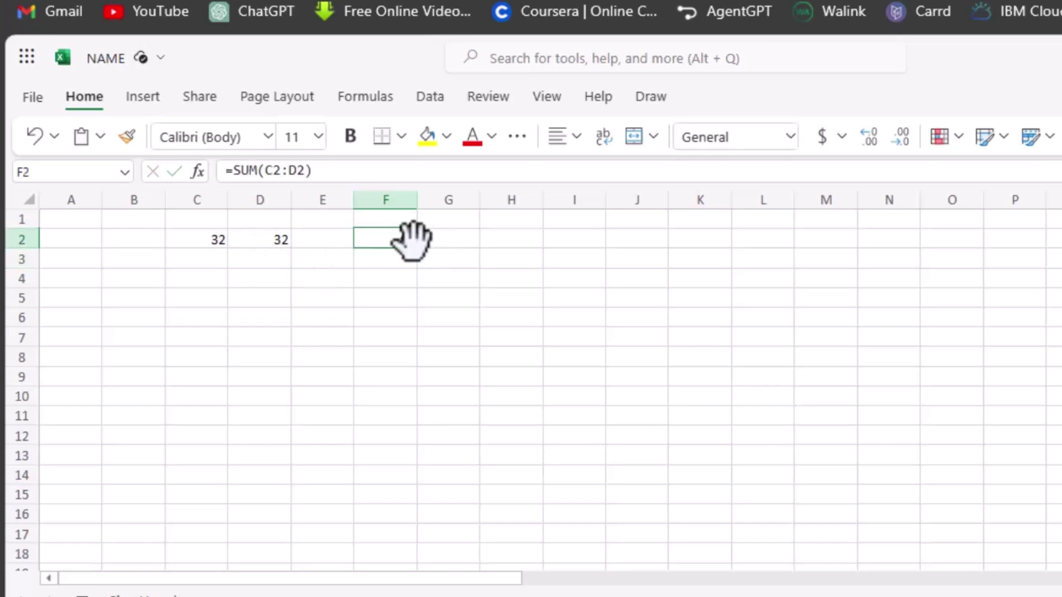
click(336, 174)
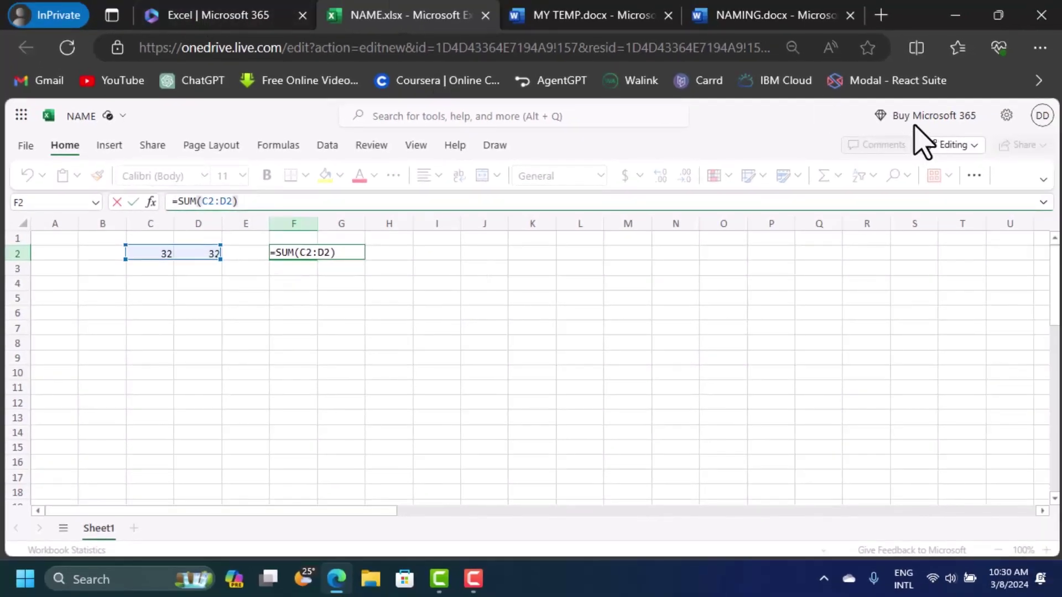
Create a new PowerPoint presentation with the Atlas theme
click(221, 15)
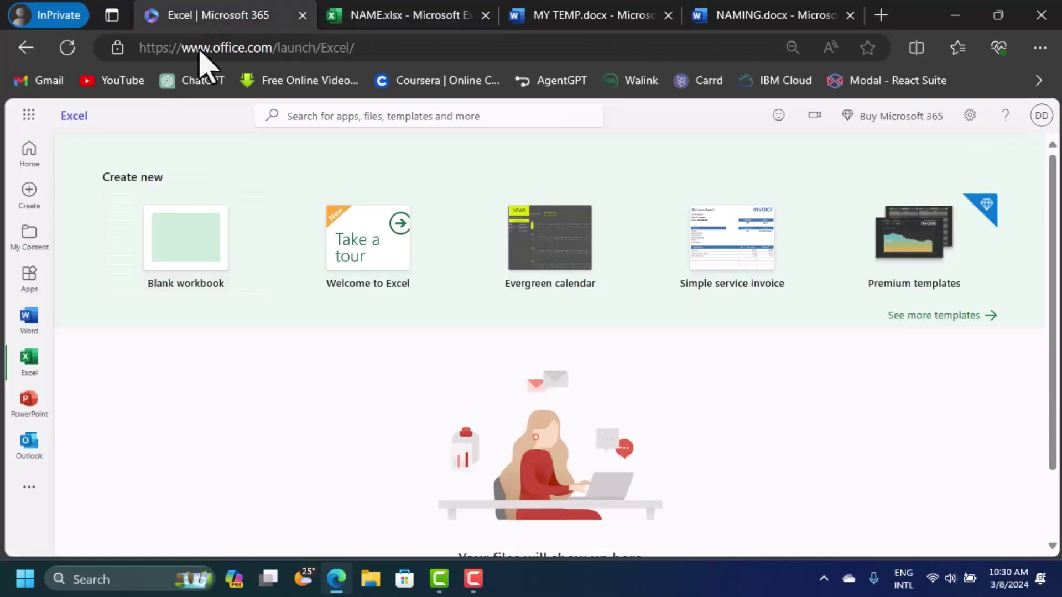
click(30, 406)
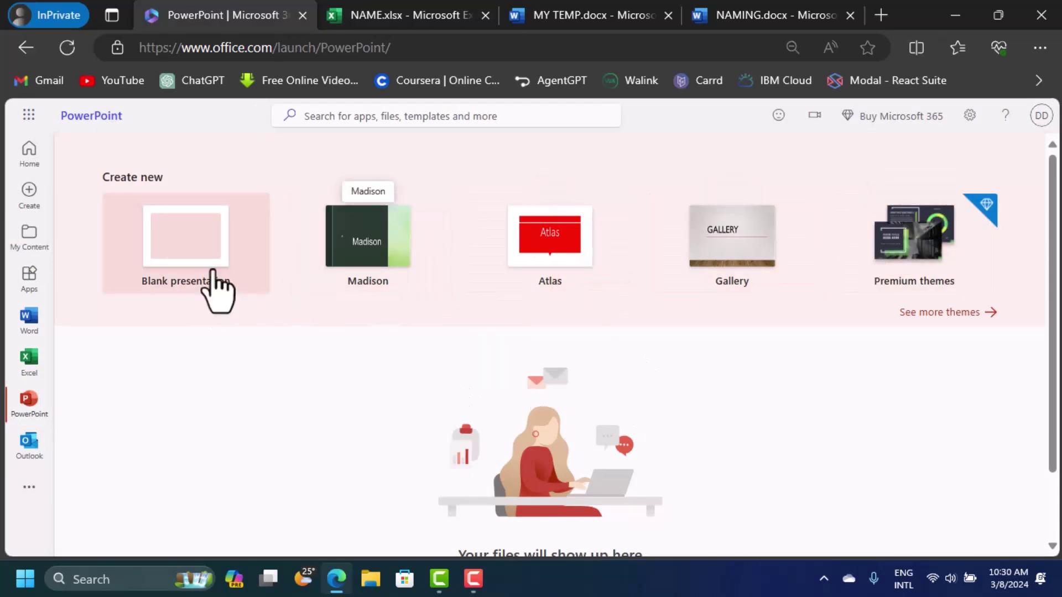
click(517, 265)
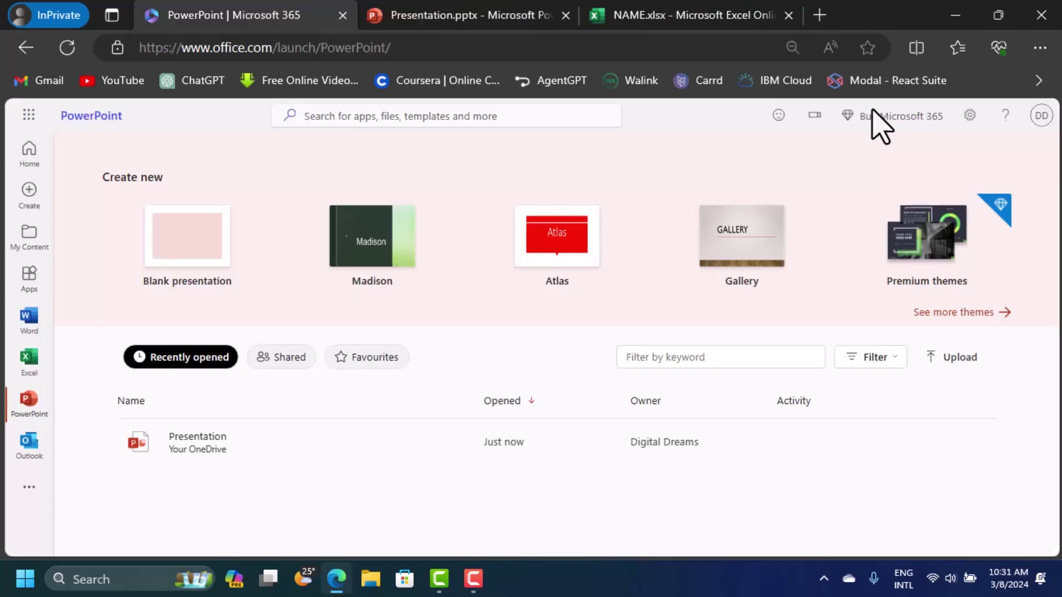
Return to the Microsoft 365 home page and check the recently opened list
click(28, 157)
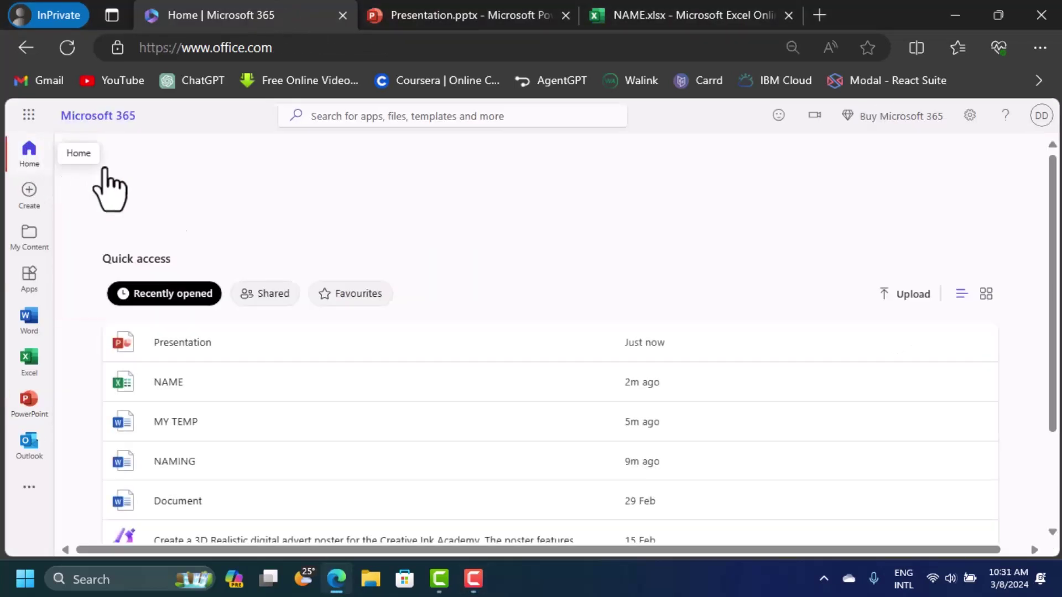
scroll(194, 395, down, 3)
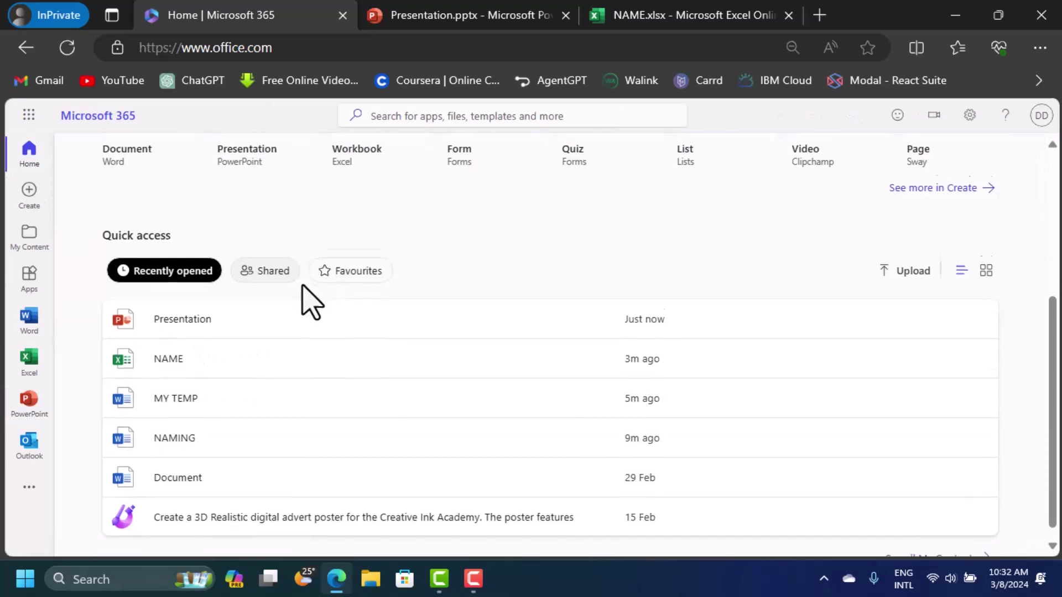
scroll(316, 209, up, 3)
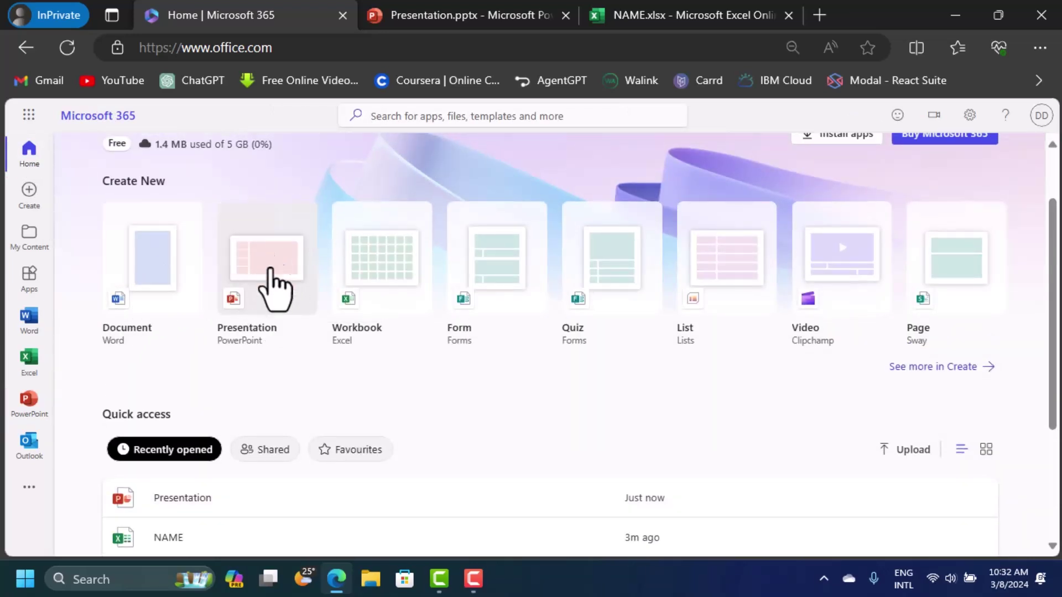
scroll(261, 457, down, 3)
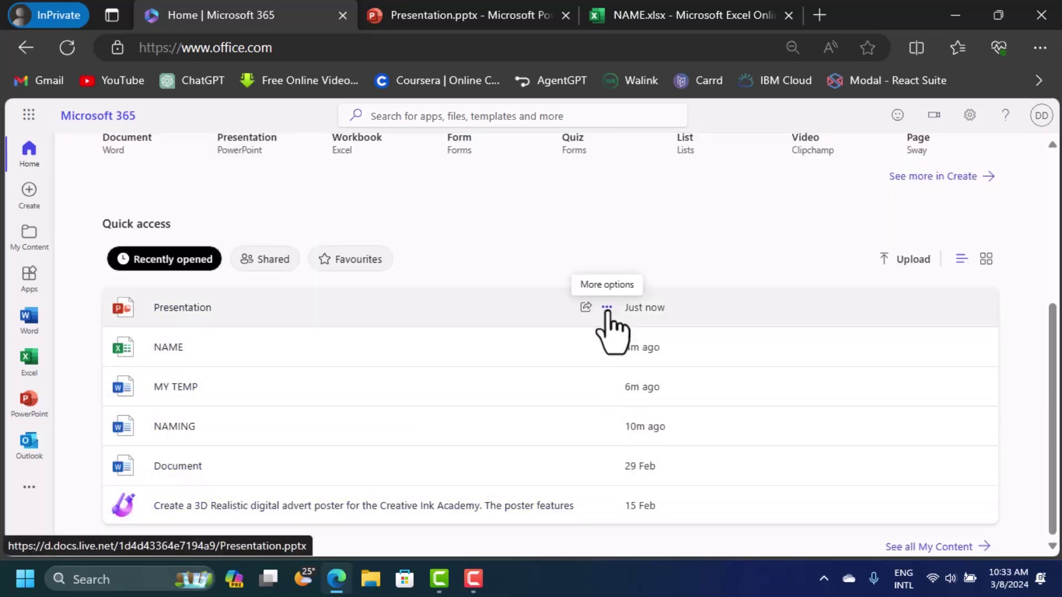
click(607, 307)
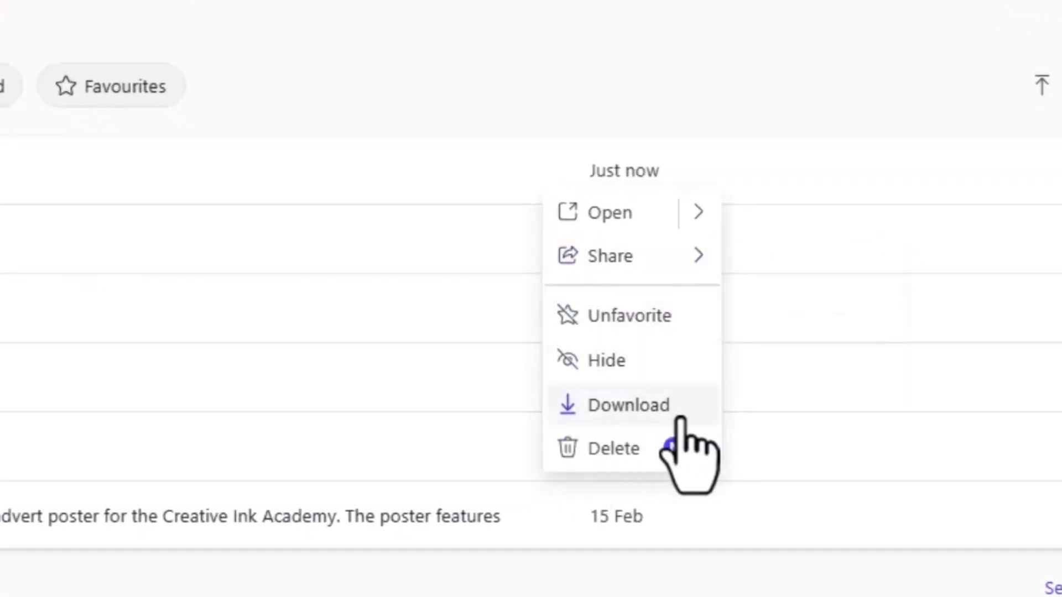
scroll(575, 423, up, 5)
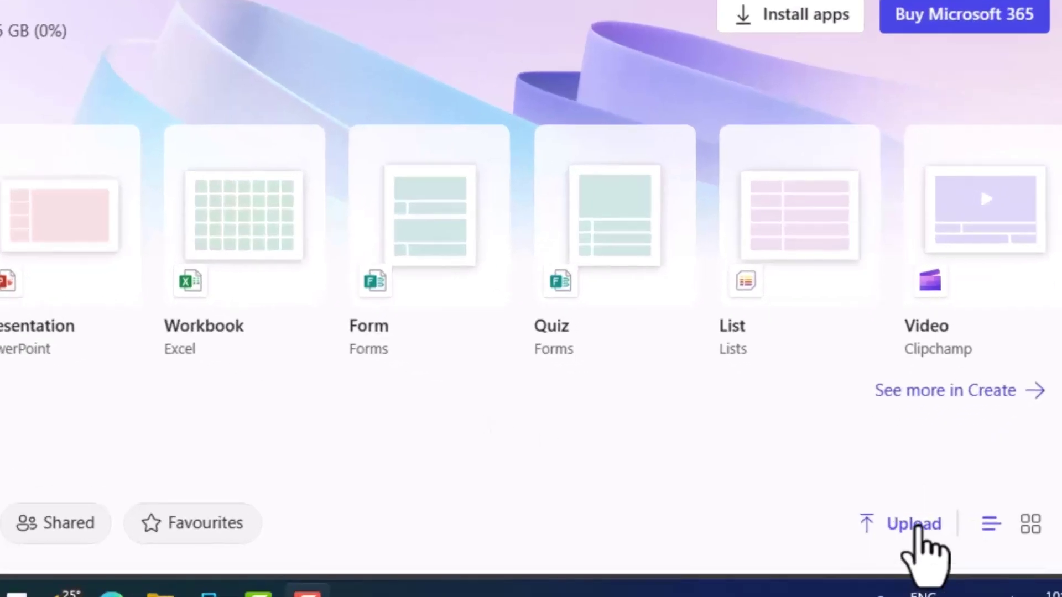
scroll(888, 529, down, 1)
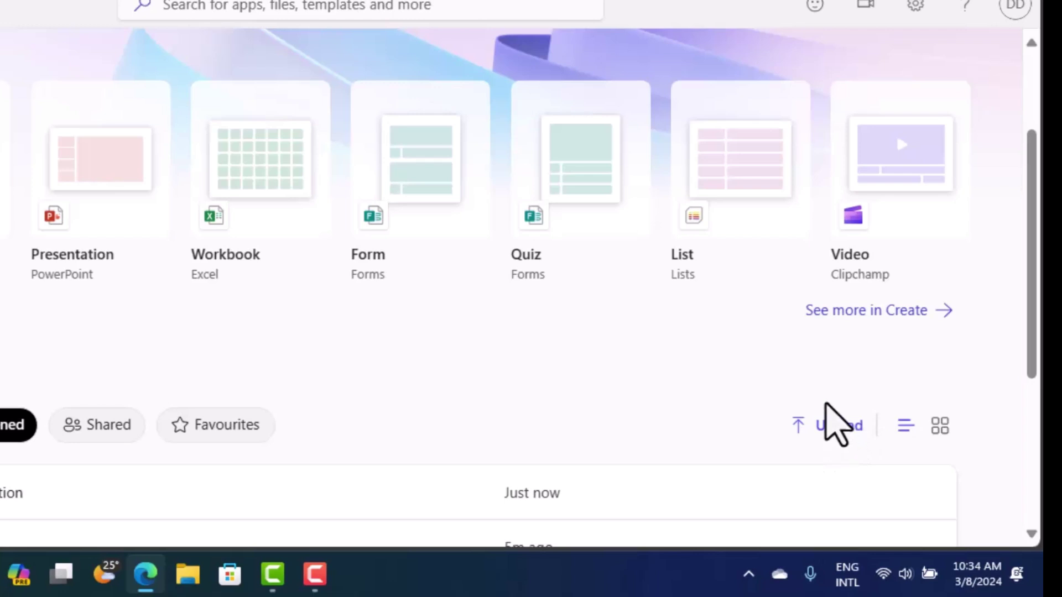
click(824, 401)
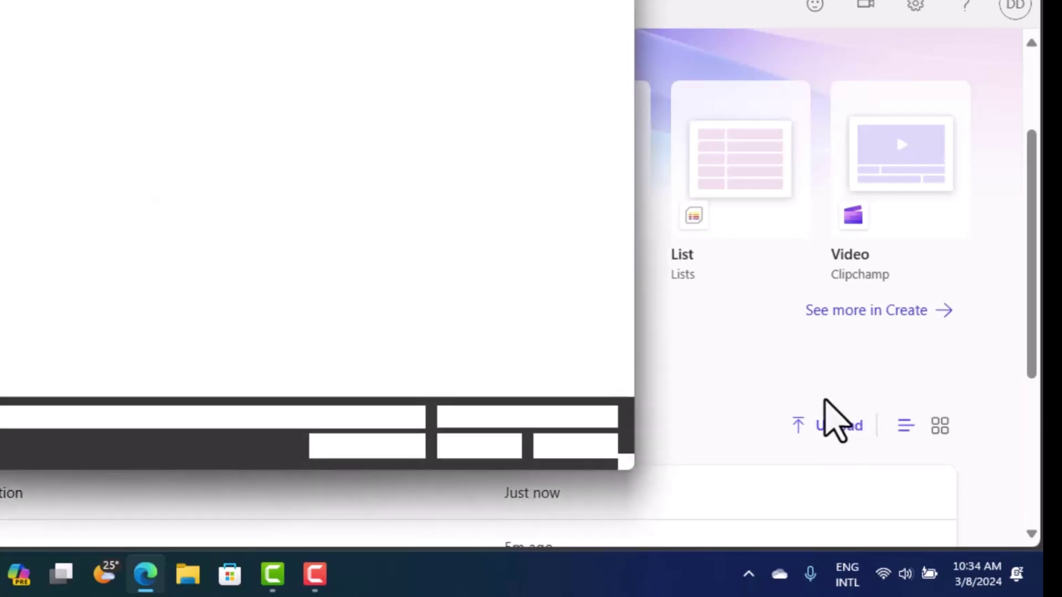
key(Escape)
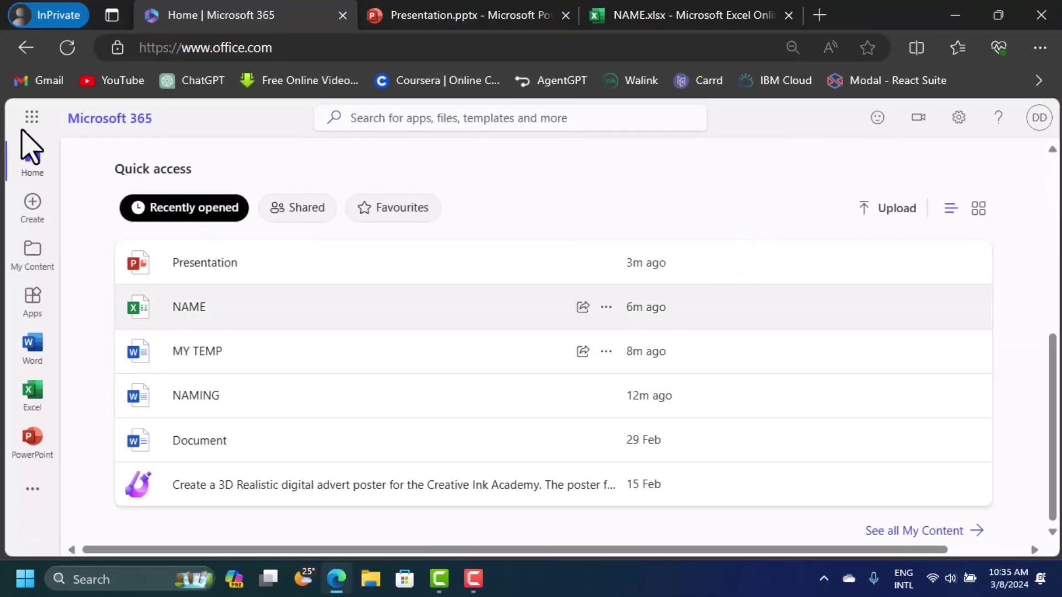
click(32, 166)
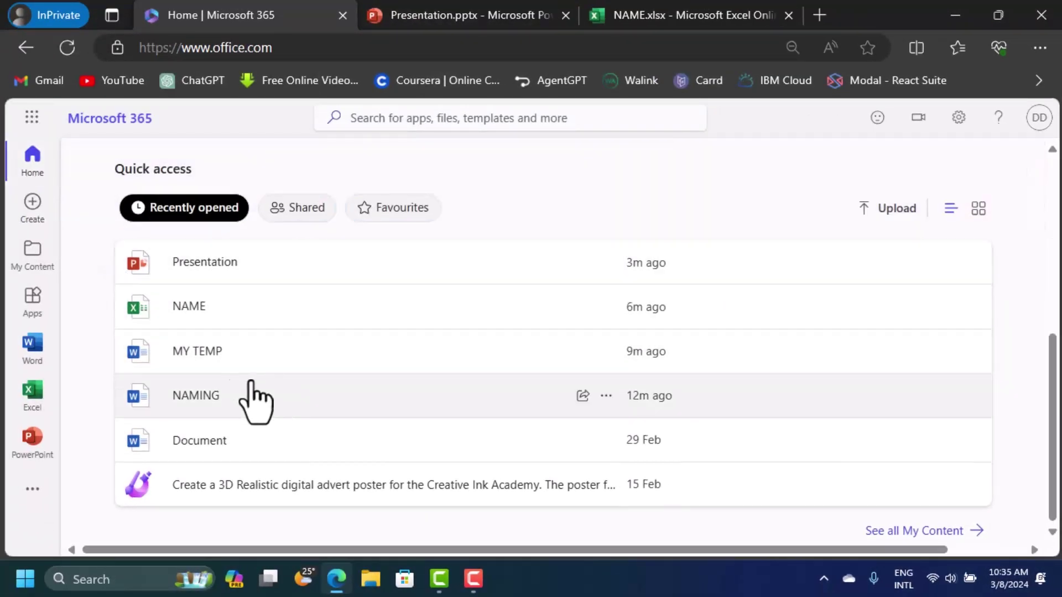
Open MY TEMP, select its header logo, and view the File > Save as download options
click(221, 352)
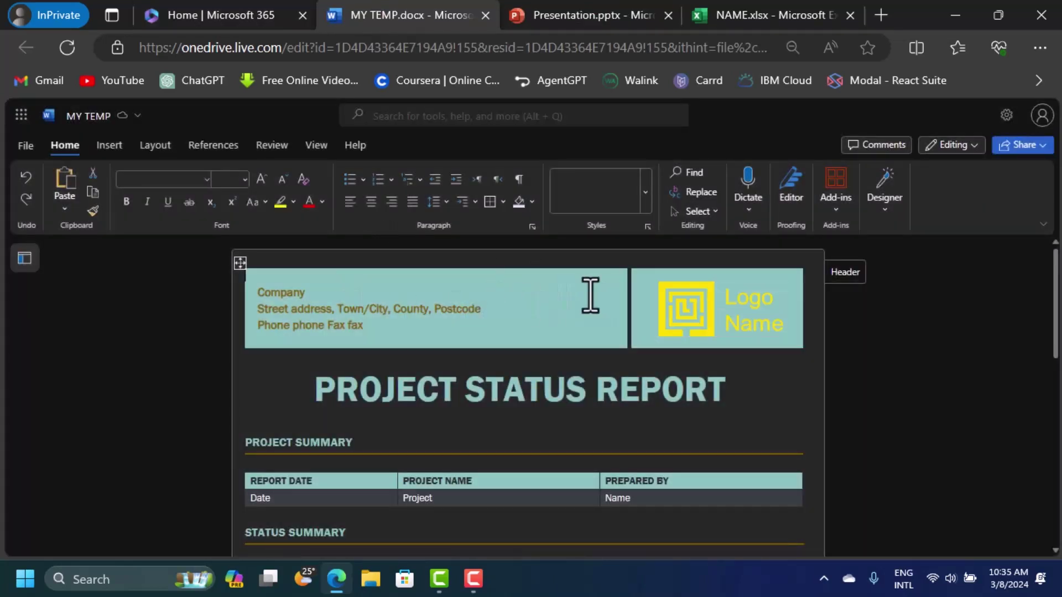
click(788, 301)
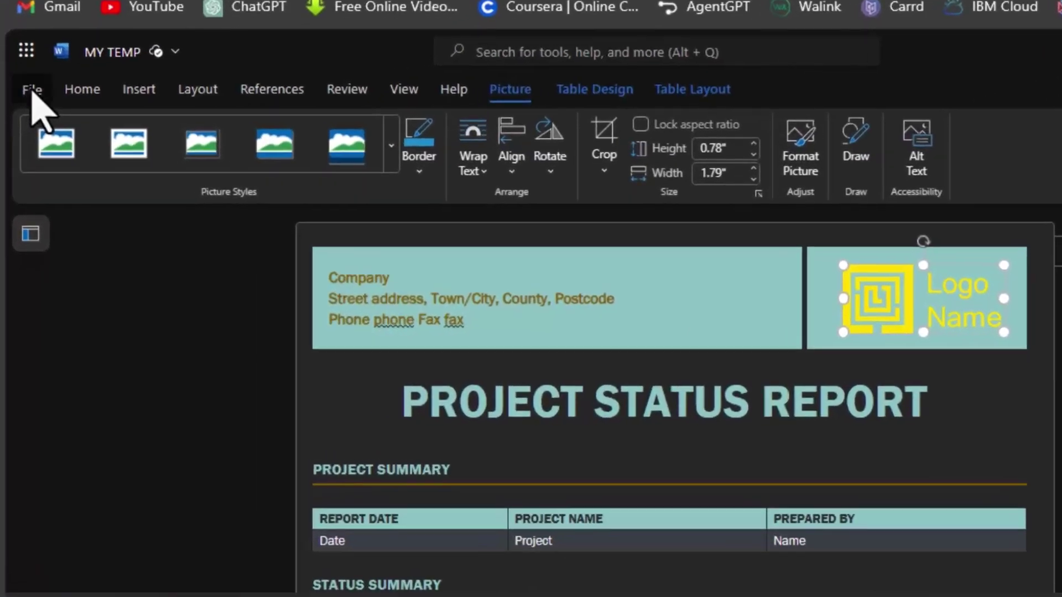
click(25, 146)
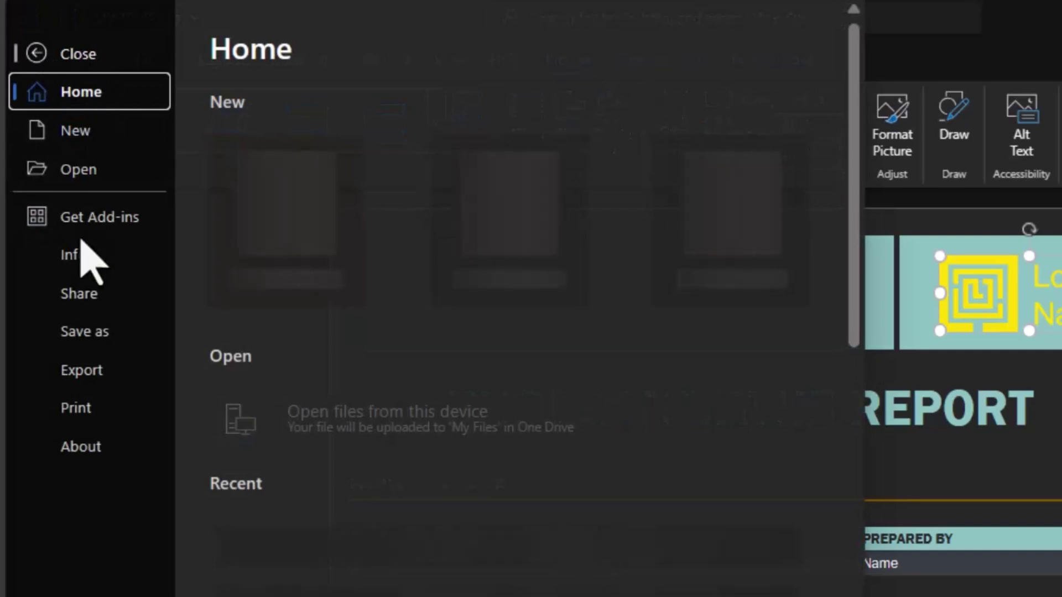
click(86, 335)
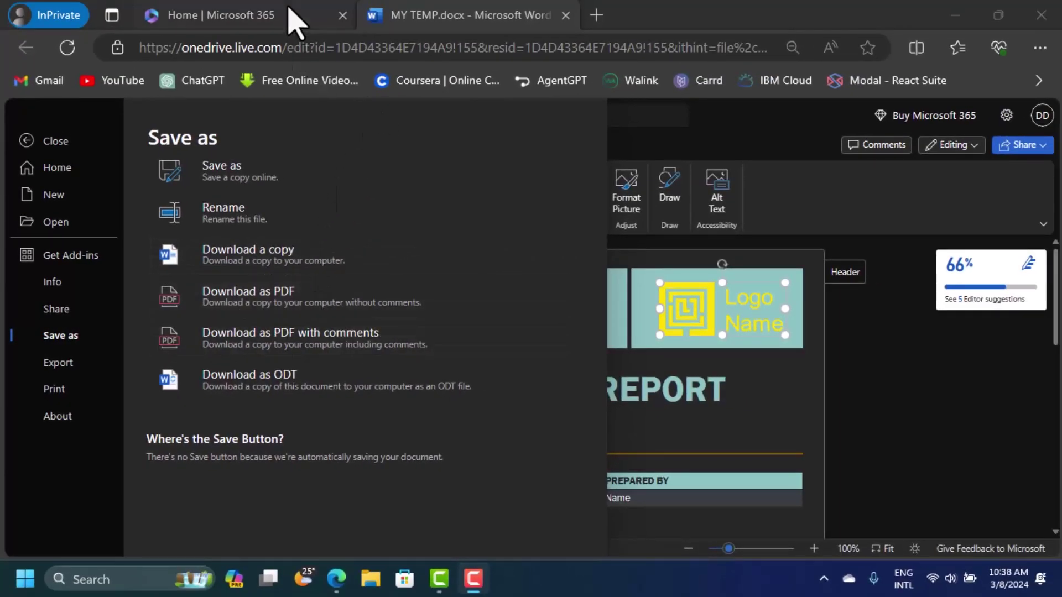
click(302, 17)
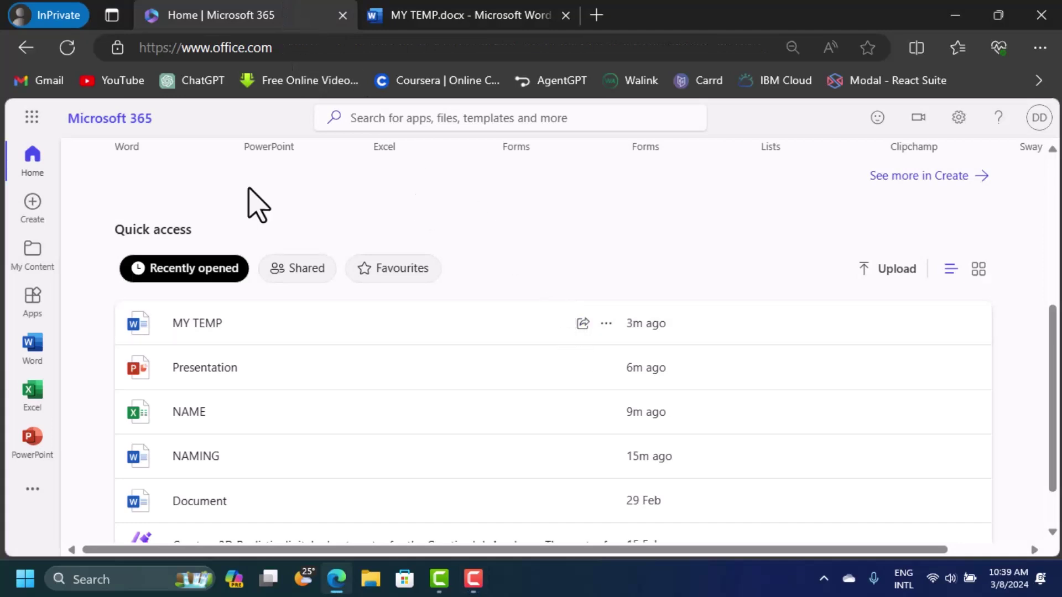
scroll(232, 221, up, 5)
scroll(246, 275, down, 1)
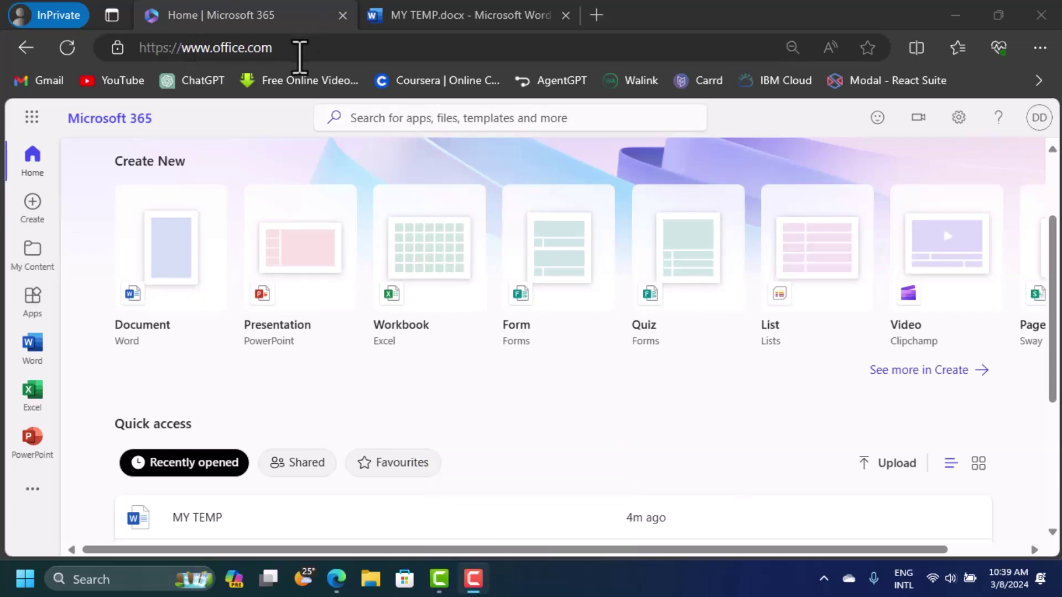
scroll(646, 324, up, 2)
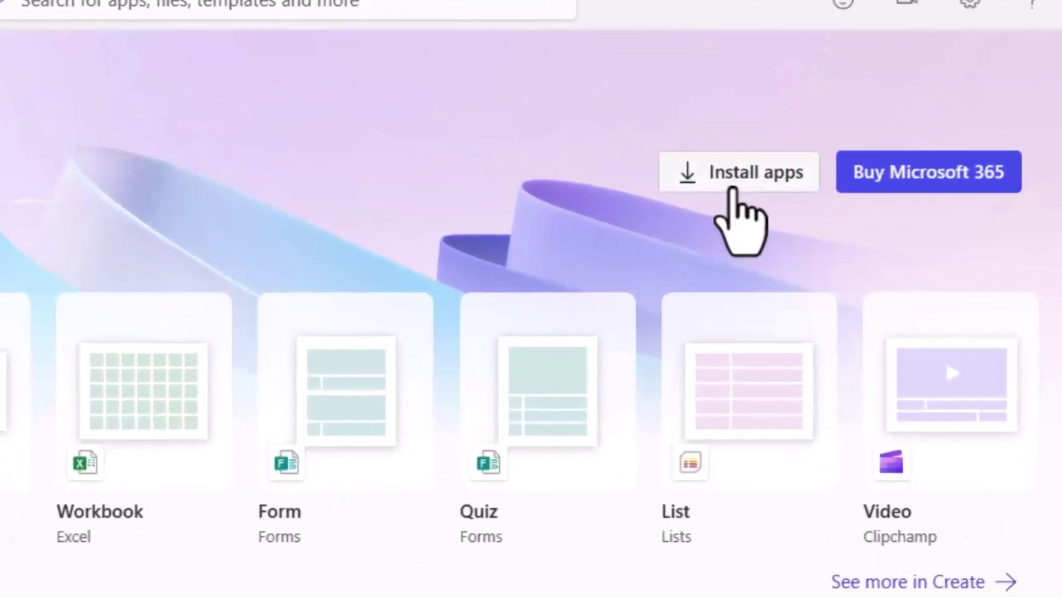
click(776, 177)
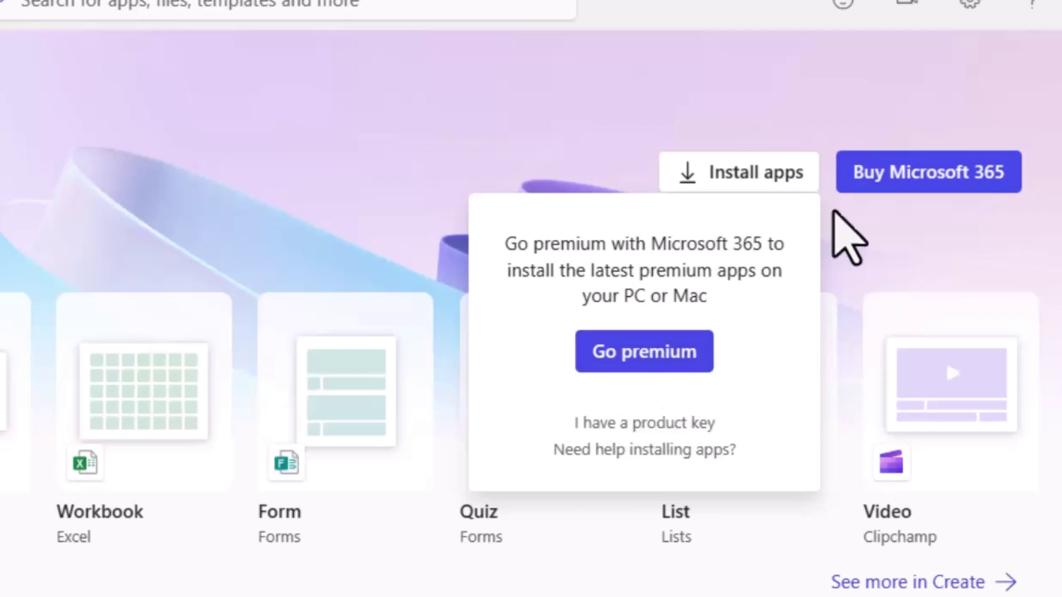
click(926, 175)
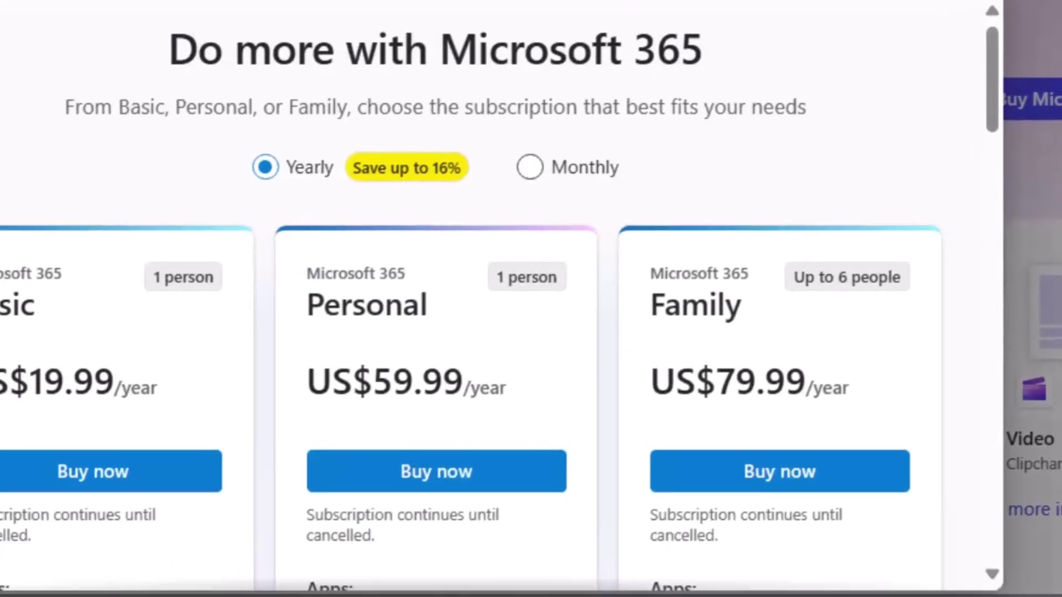
scroll(394, 256, down, 10)
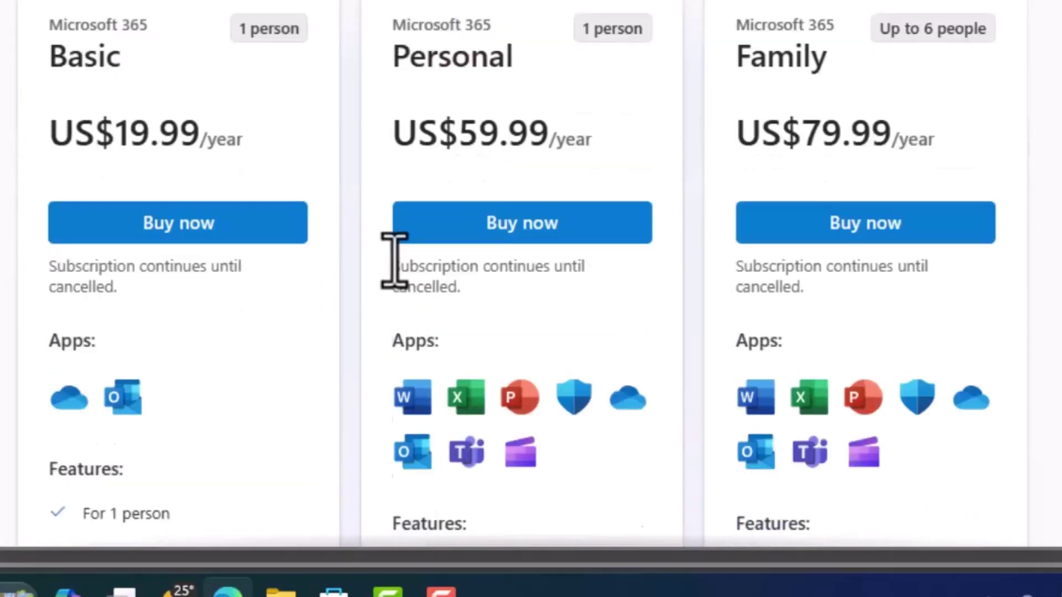
scroll(509, 224, up, 10)
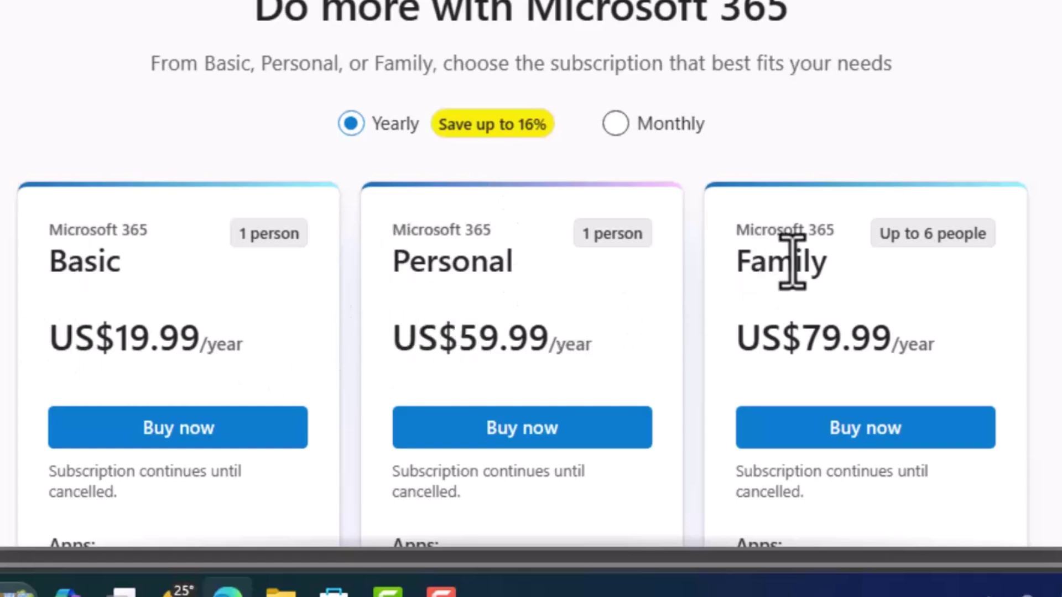
scroll(865, 403, down, 2)
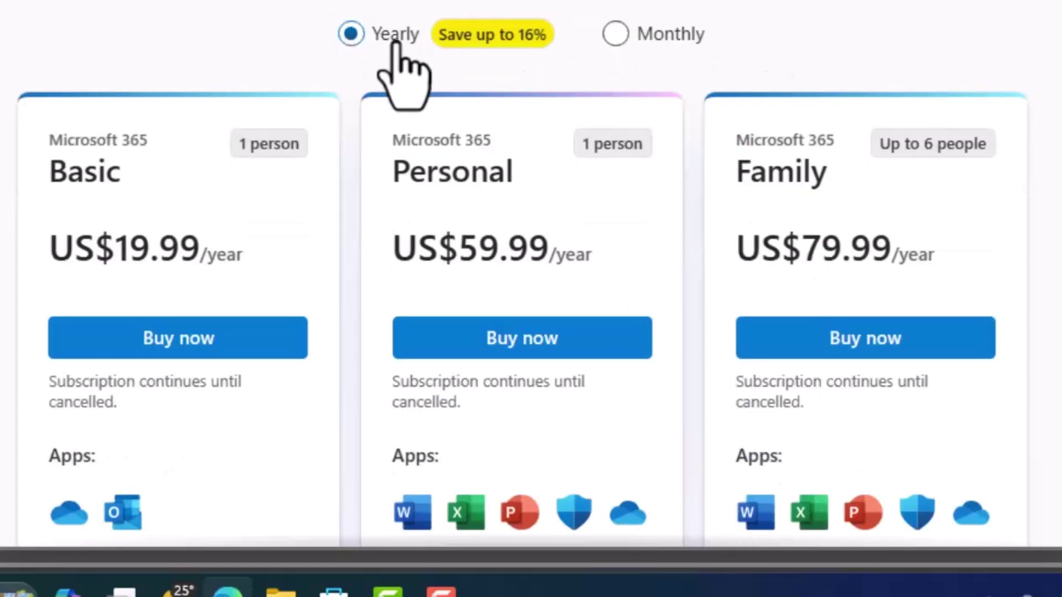
click(616, 34)
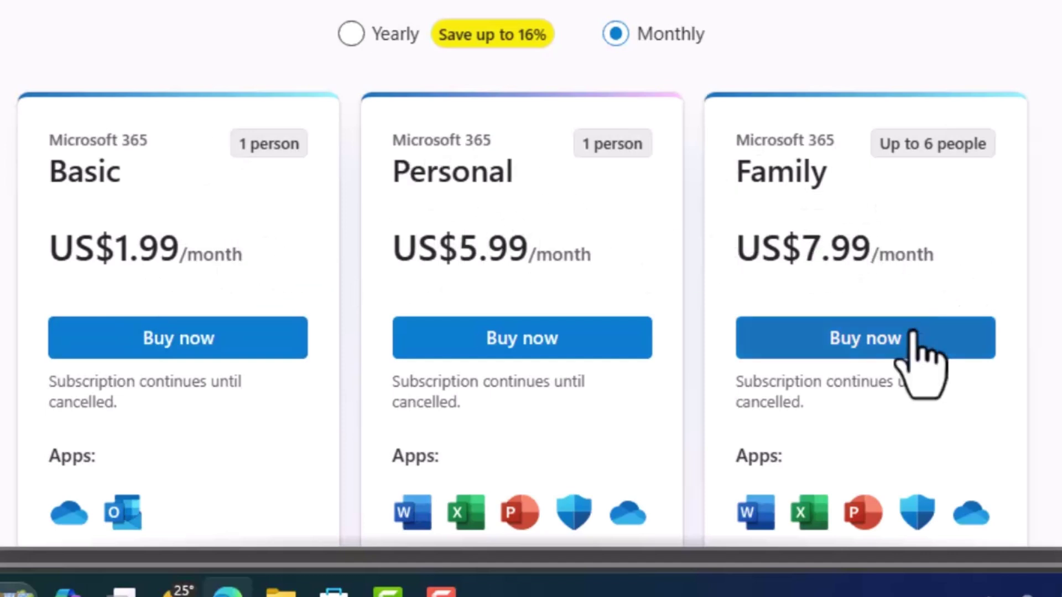
scroll(915, 332, down, 3)
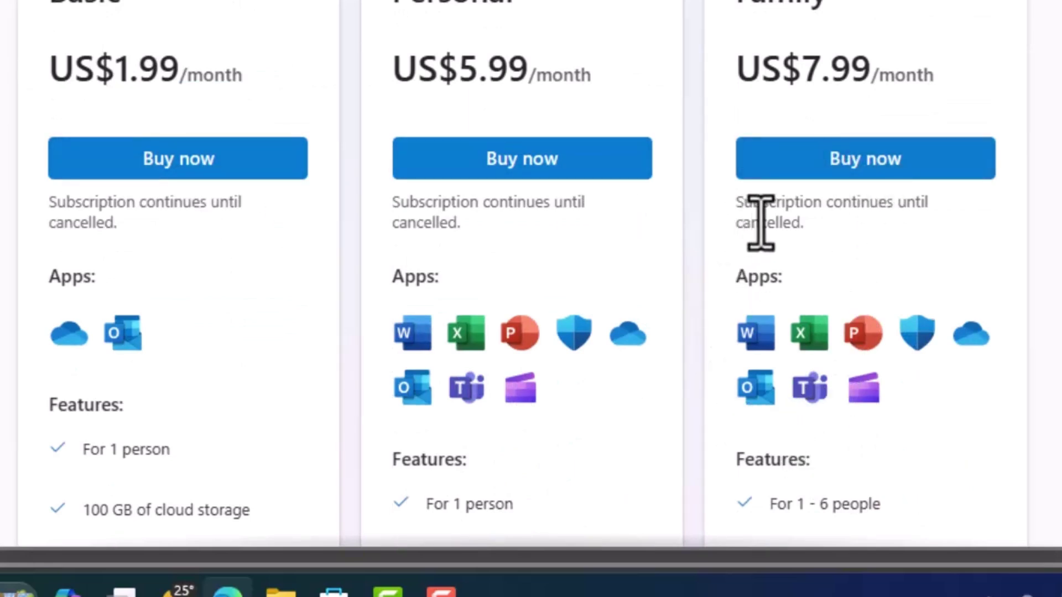
scroll(943, 166, down, 3)
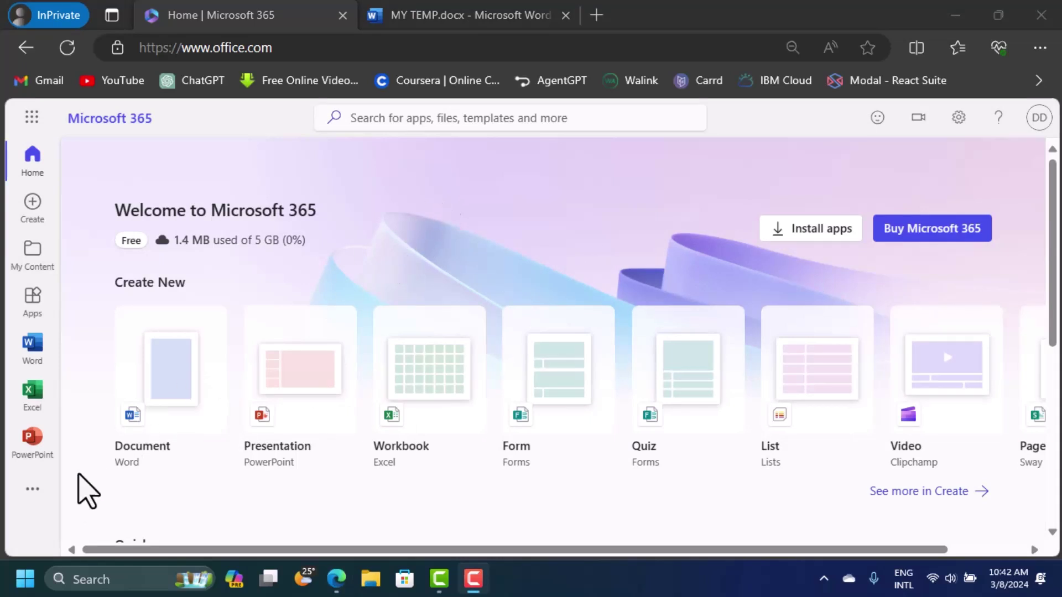
Launch Microsoft 365 (Office) from Start search with OFFICE and finish its welcome tour
click(25, 580)
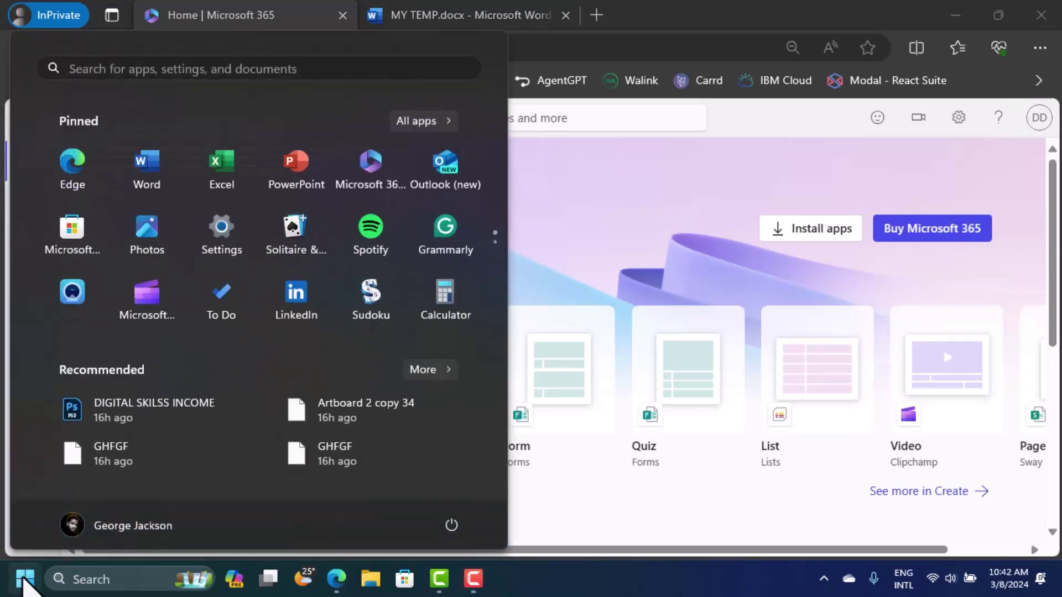
text(OFFICE)
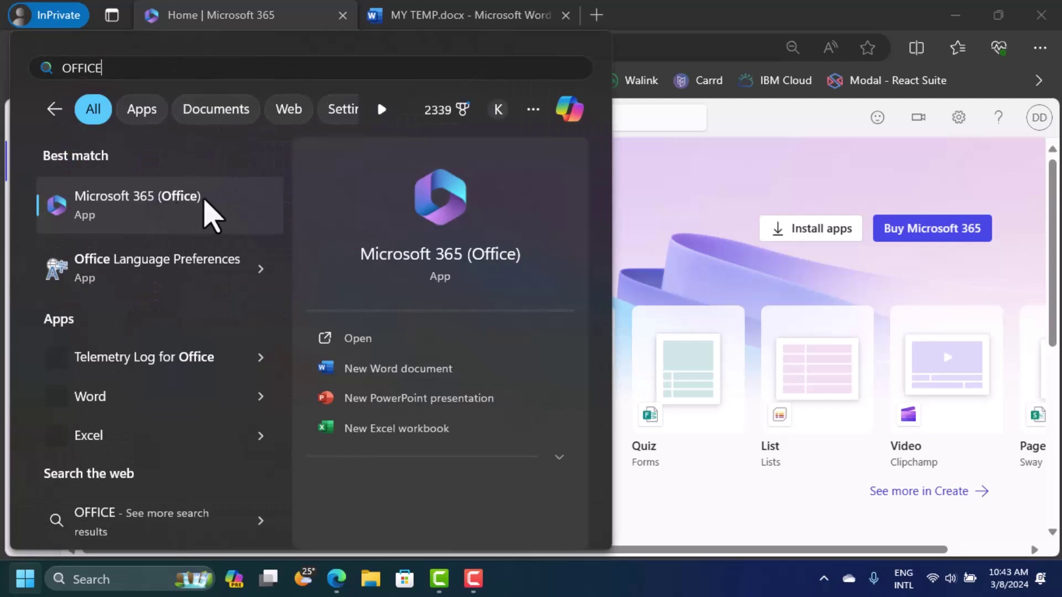
click(185, 213)
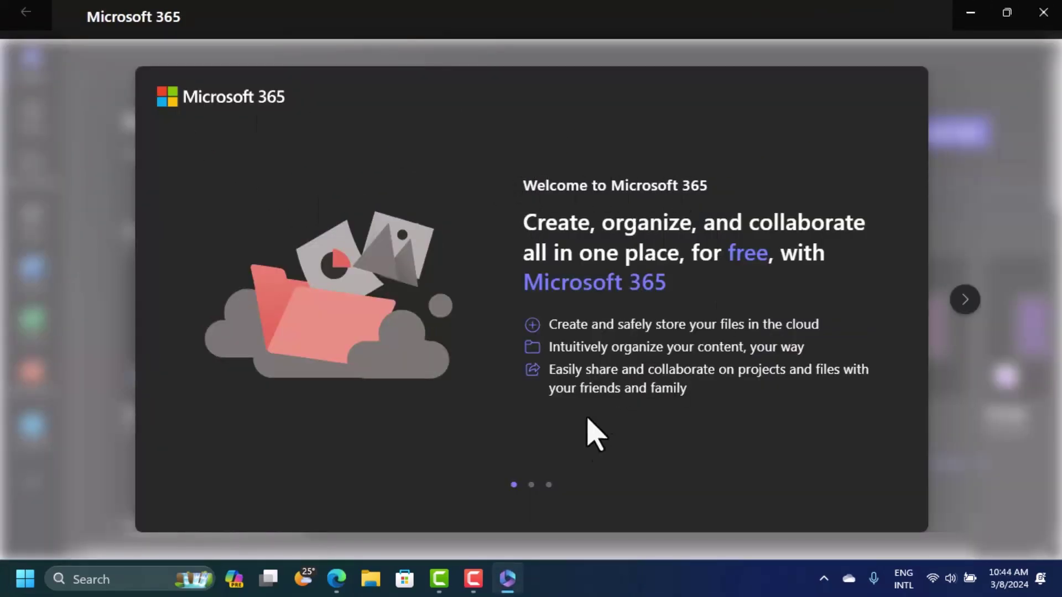
click(965, 300)
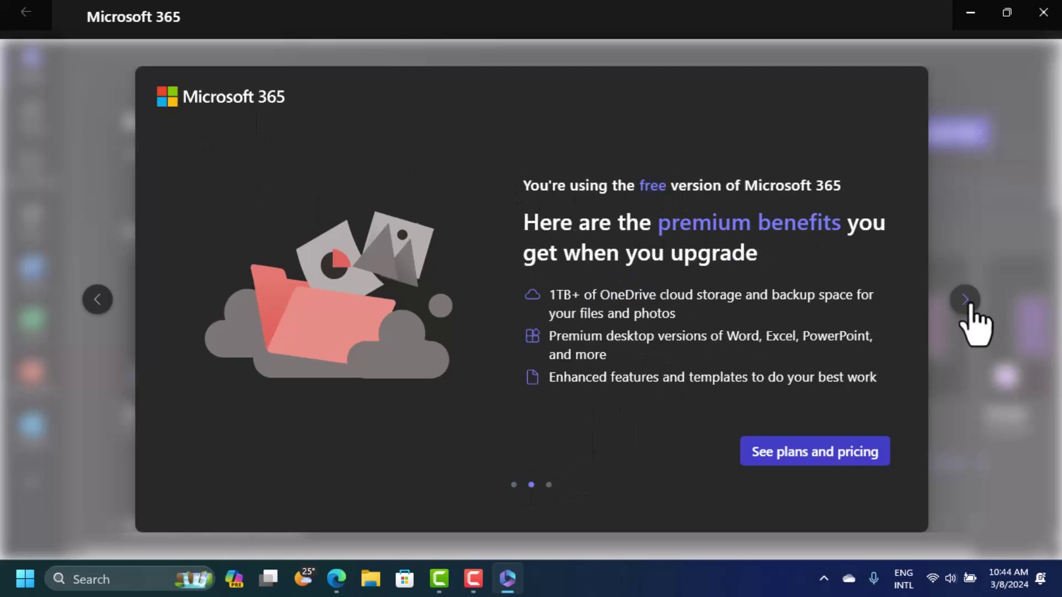
click(965, 300)
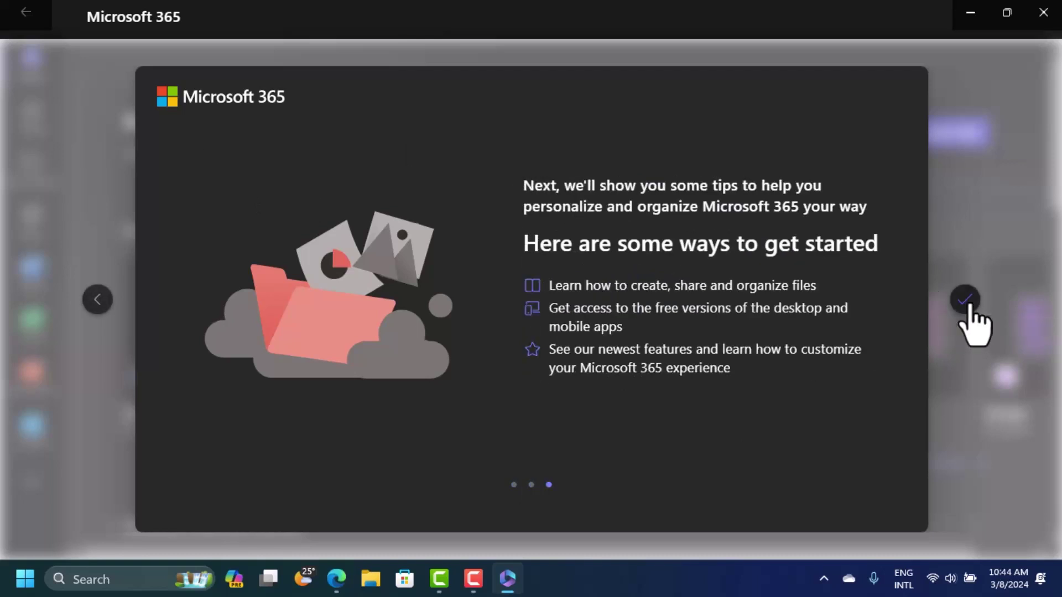
click(965, 302)
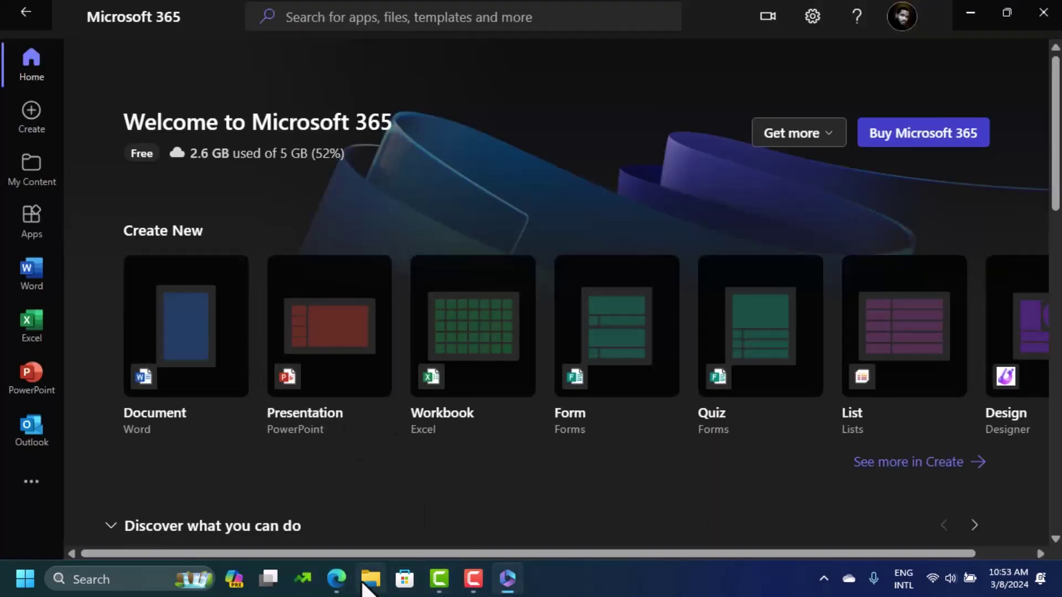
click(337, 579)
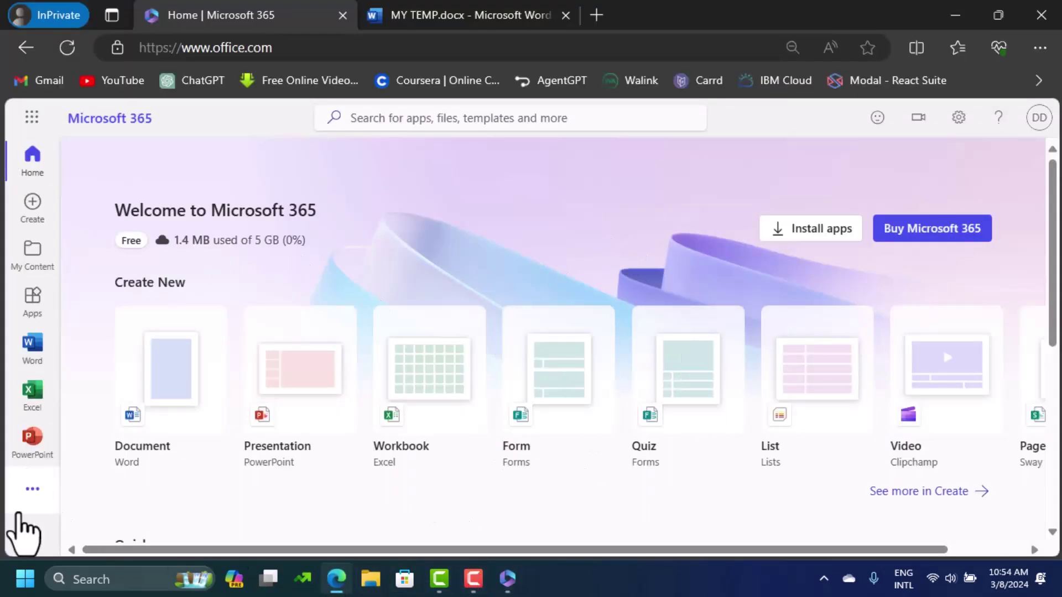
click(25, 580)
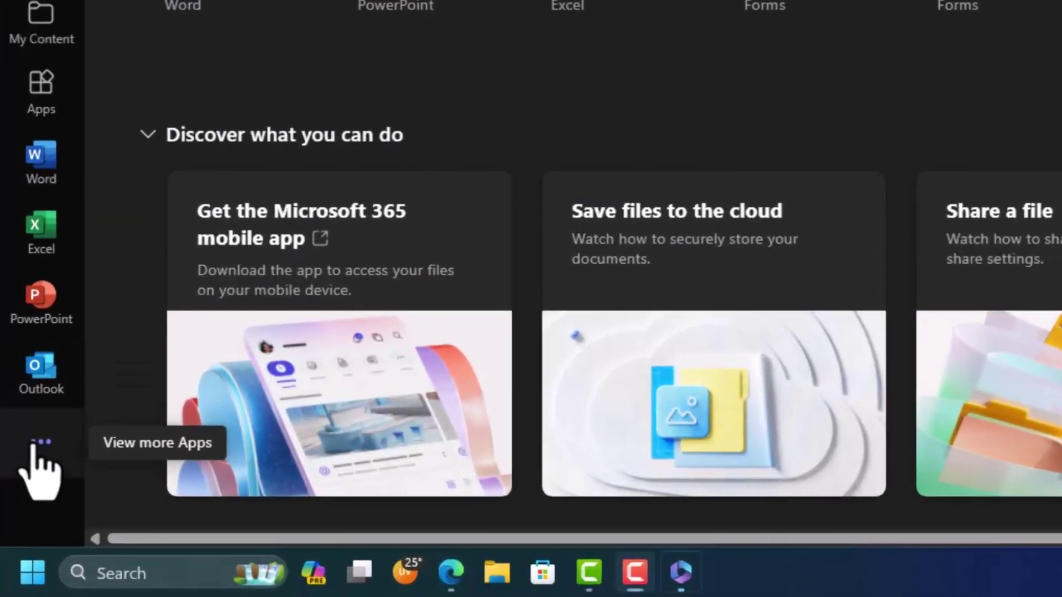
click(34, 445)
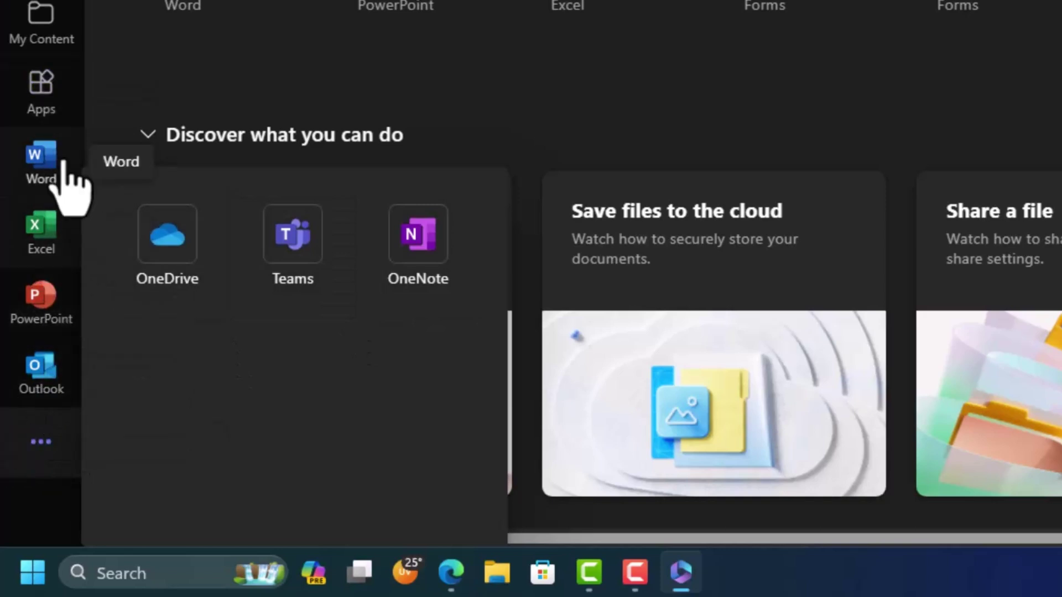
scroll(531, 276, up, 5)
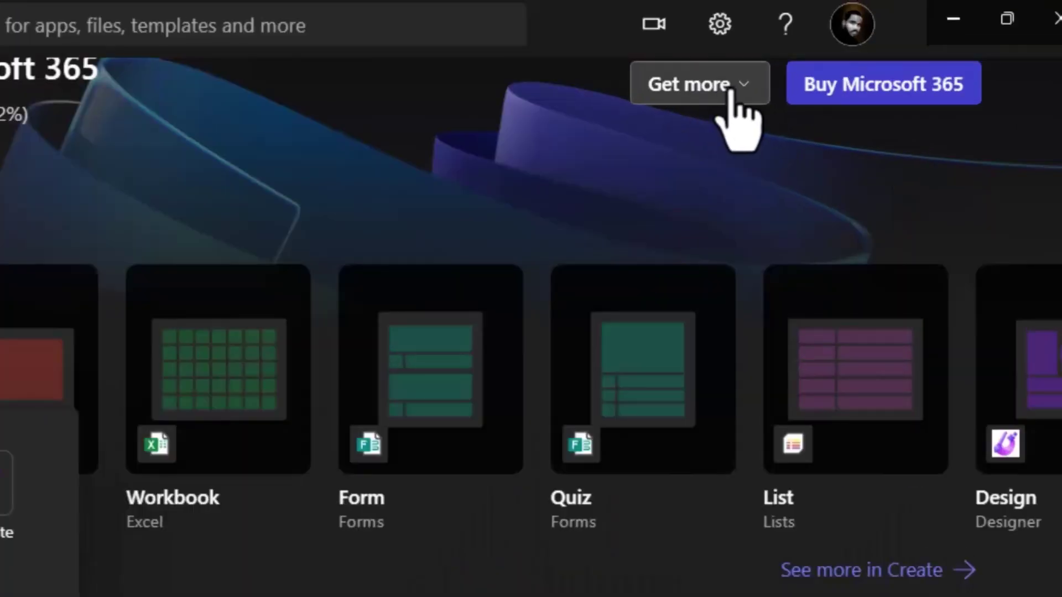
click(729, 91)
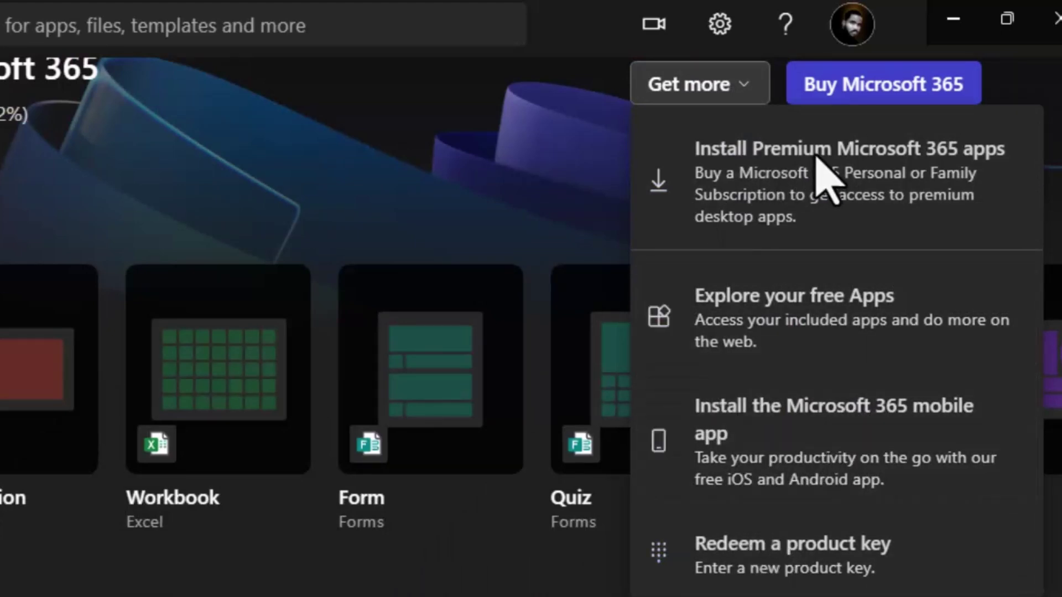
click(890, 95)
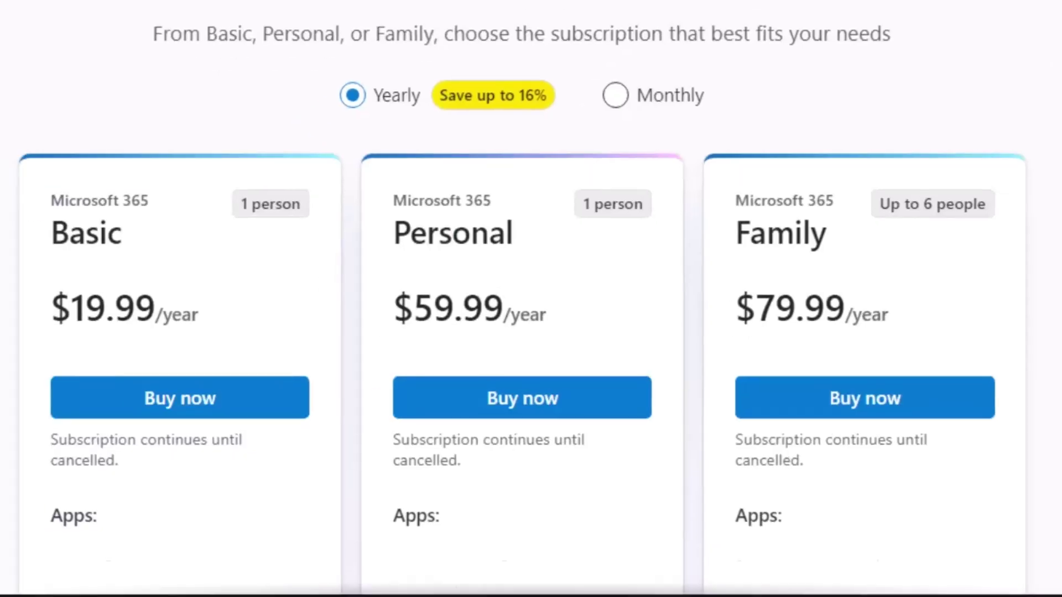
scroll(420, 310, down, 5)
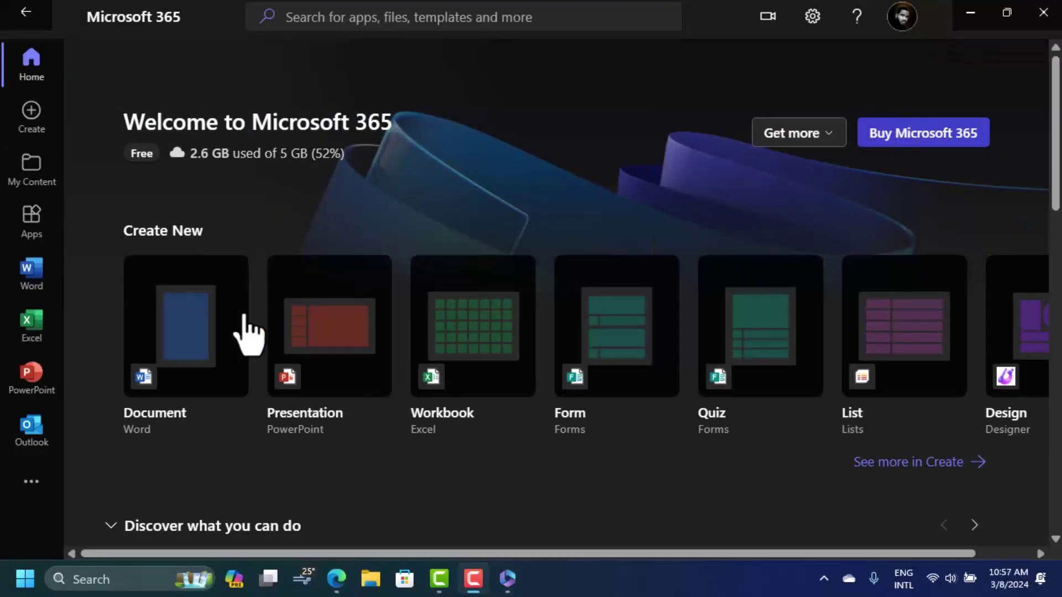
scroll(891, 372, down, 7)
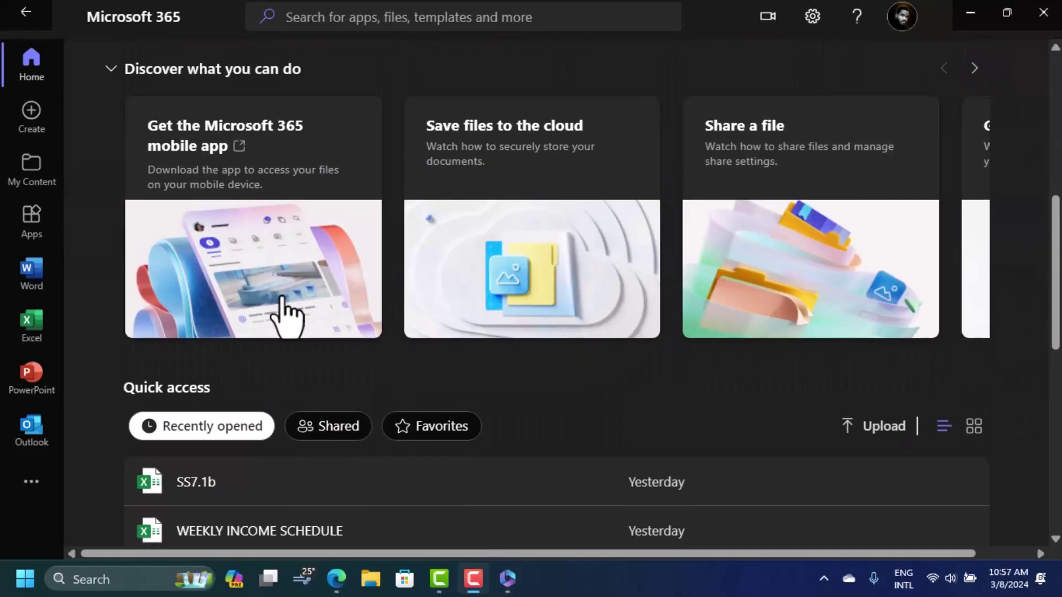
scroll(166, 442, down, 6)
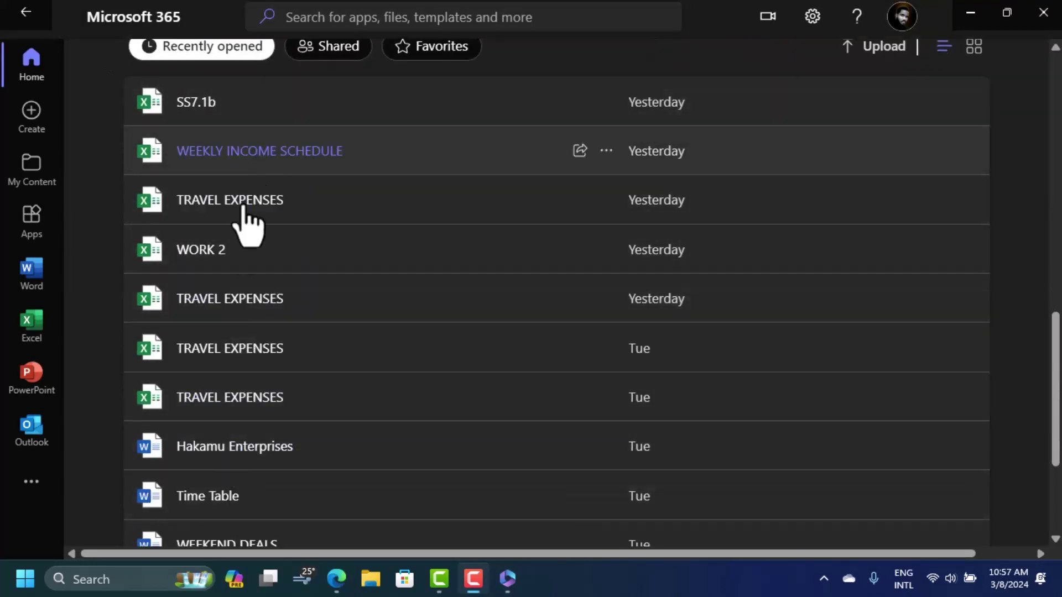
scroll(221, 423, down, 3)
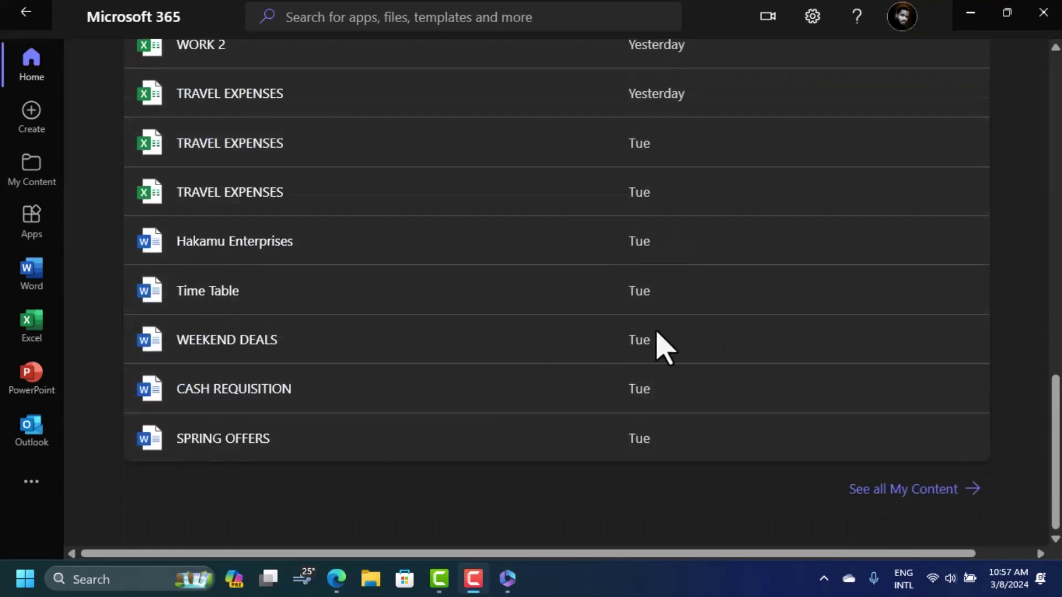
scroll(865, 213, up, 14)
scroll(313, 335, up, 3)
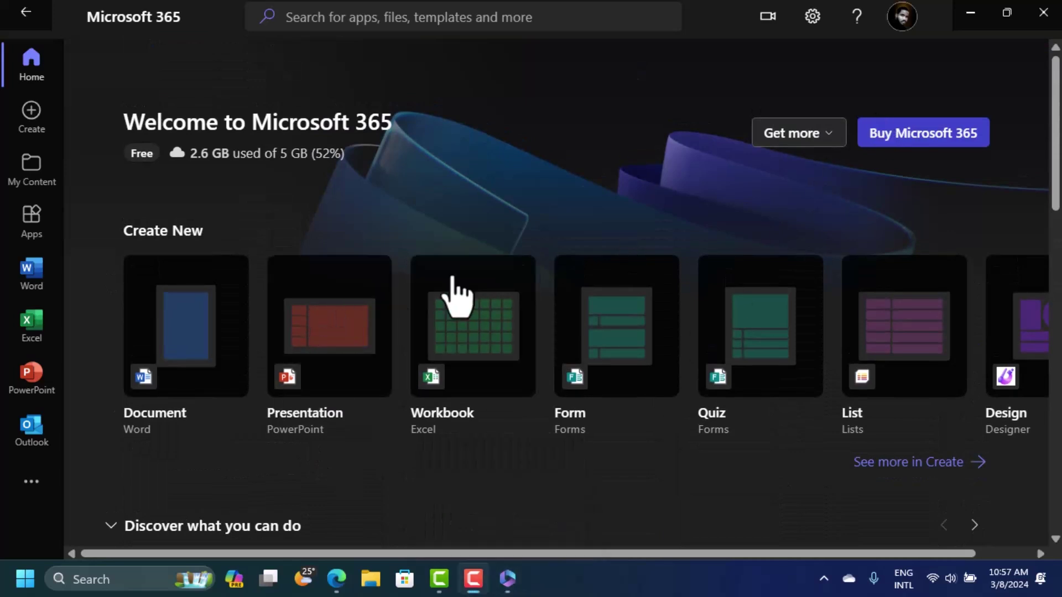
Close the desktop app and browse the app tiles on the office.com Apps page
click(1044, 16)
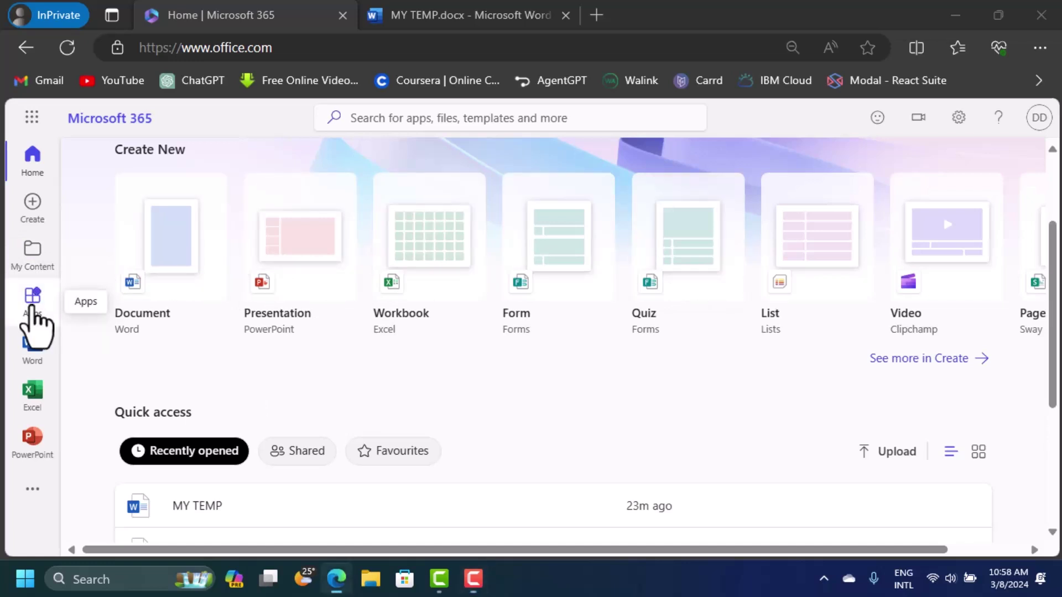
click(32, 308)
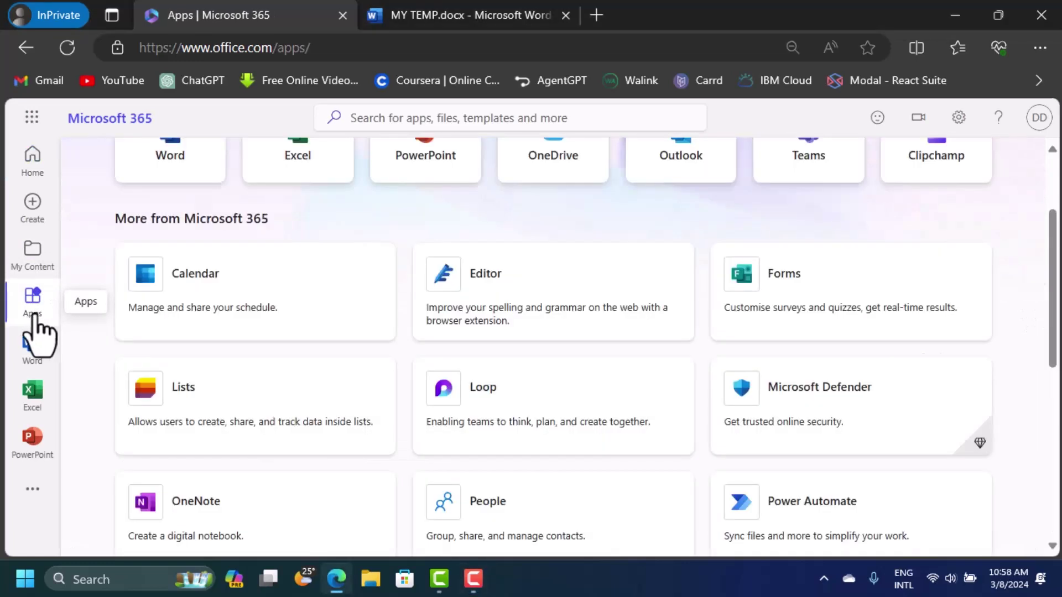
scroll(365, 275, up, 3)
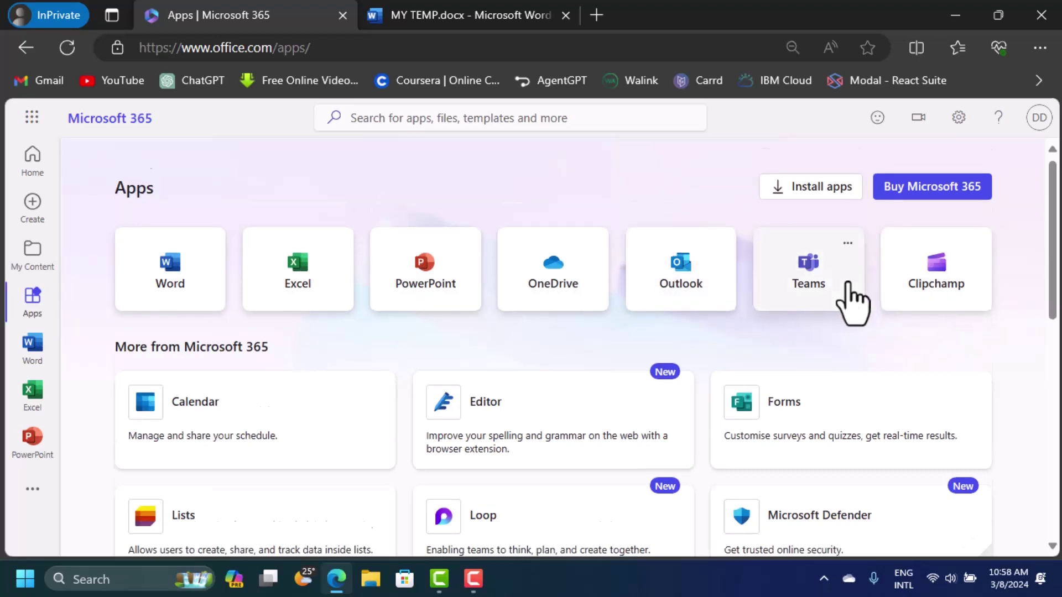
scroll(802, 302, down, 2)
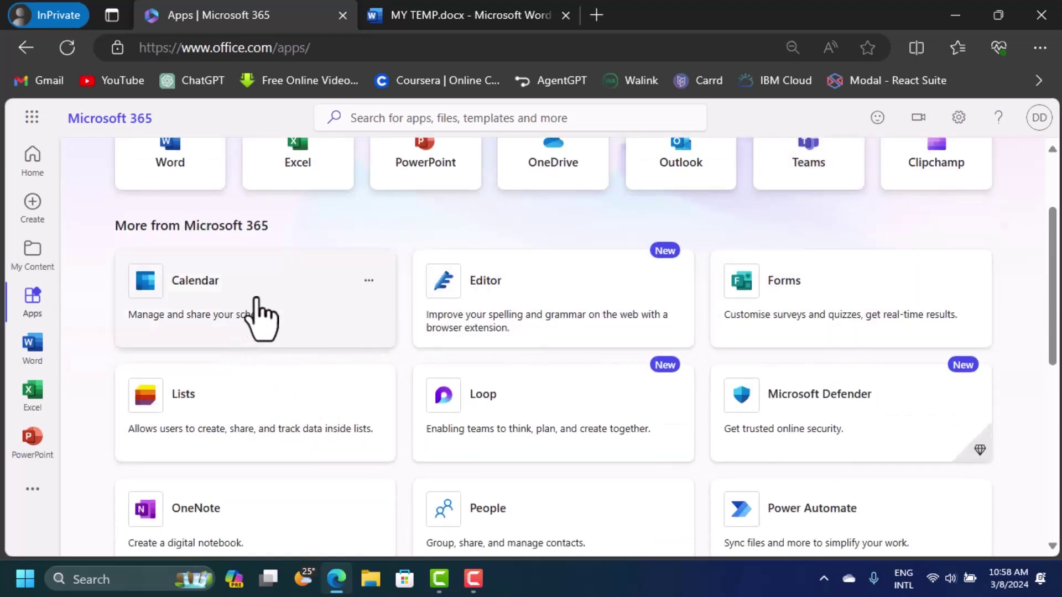